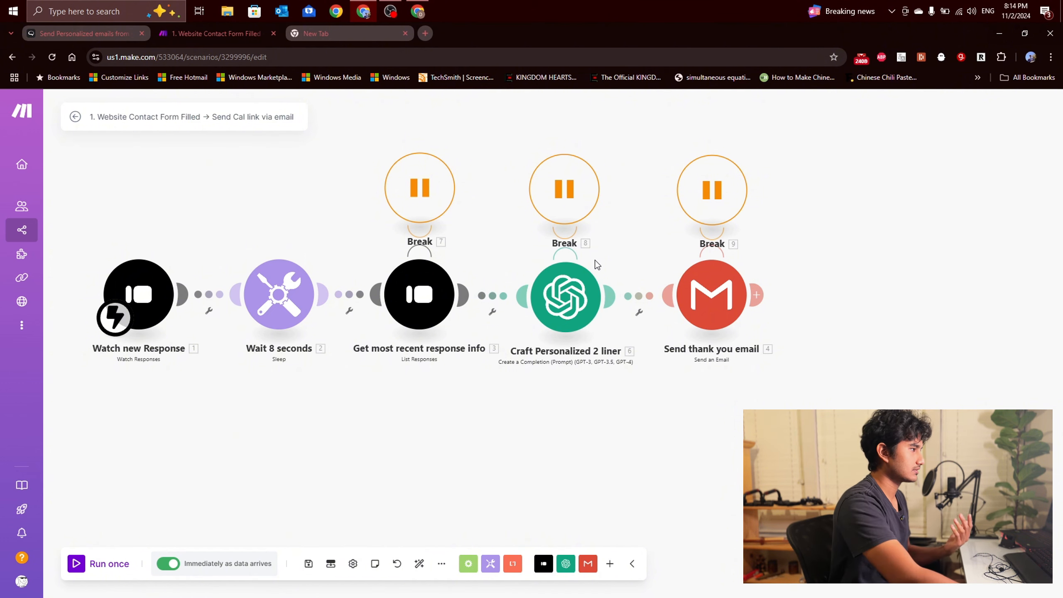
# Step: Review the OpenAI settings of Craft Personalized 2 liner and the message content of Send thank you email in the scenario
pyautogui.click(584, 289)
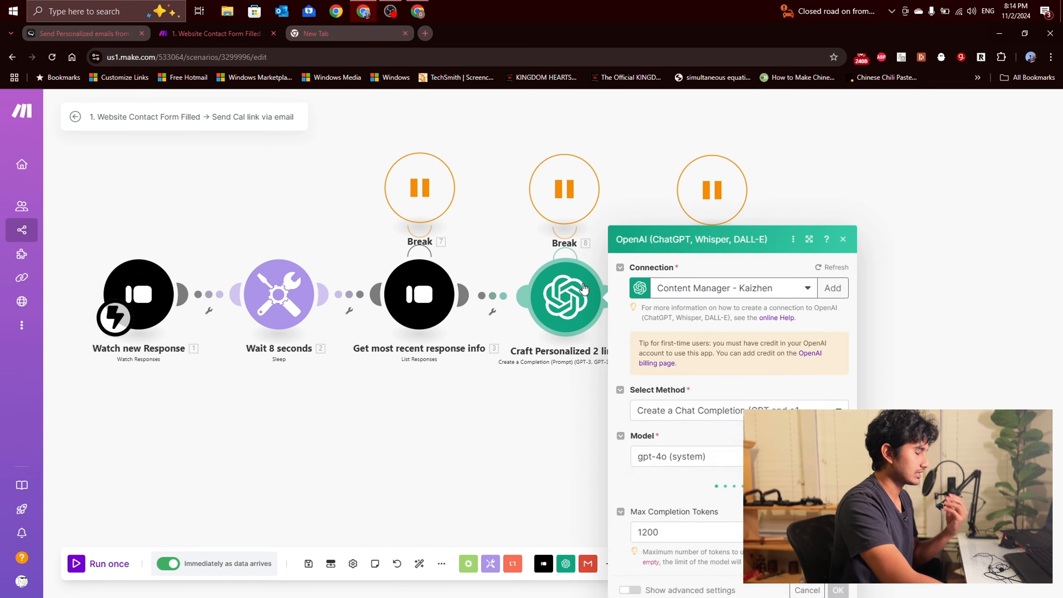
pyautogui.click(504, 390)
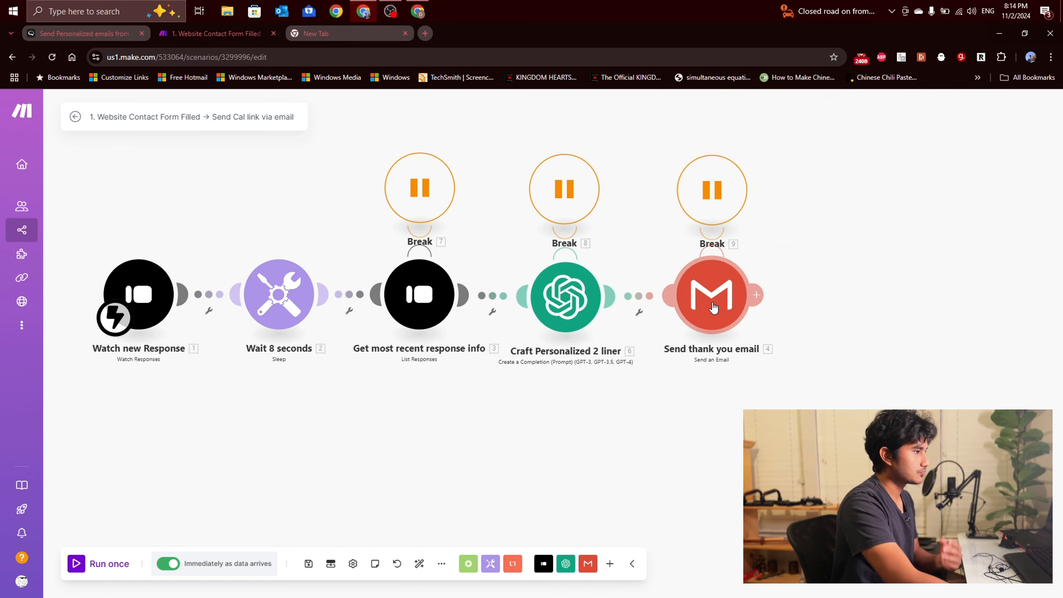
pyautogui.click(729, 308)
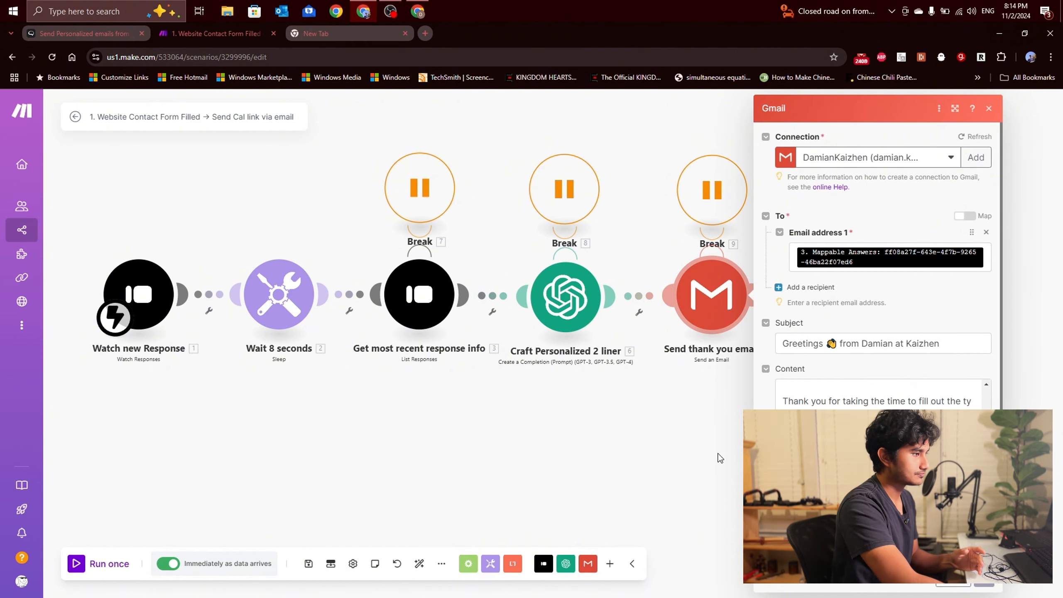
pyautogui.scroll(-3, 810, 379)
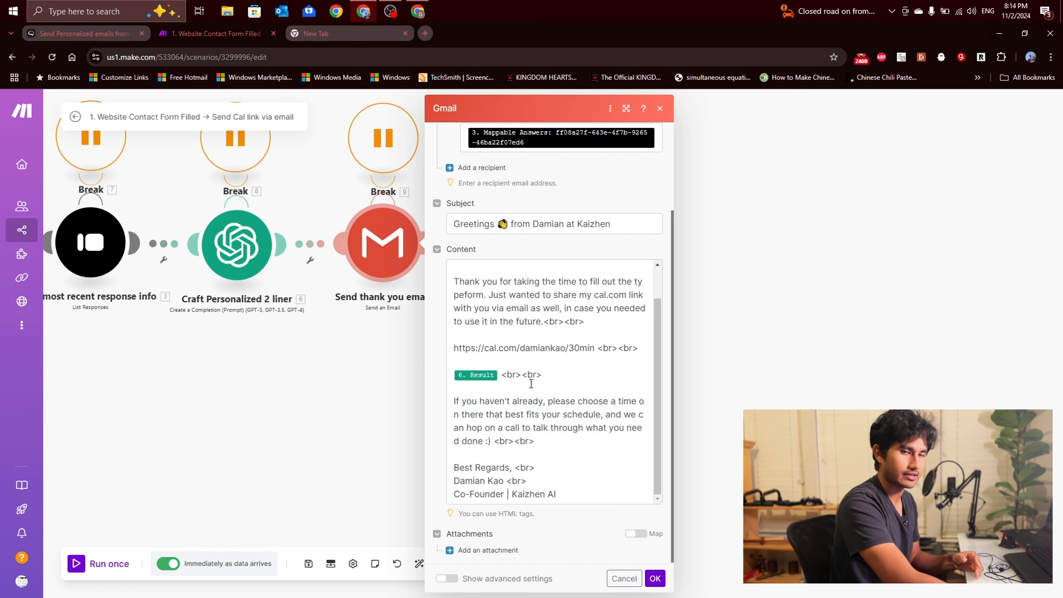
pyautogui.click(370, 393)
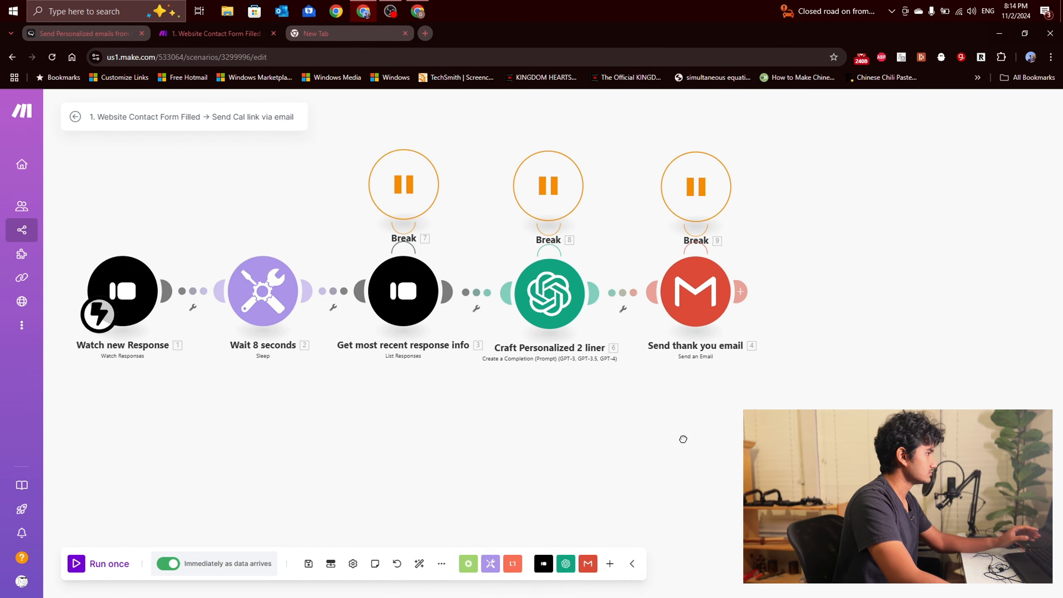
pyautogui.scroll(1, 626, 436)
pyautogui.moveTo(625, 435); pyautogui.dragTo(675, 444)
pyautogui.scroll(-1, 685, 444)
pyautogui.moveTo(577, 430); pyautogui.dragTo(559, 422)
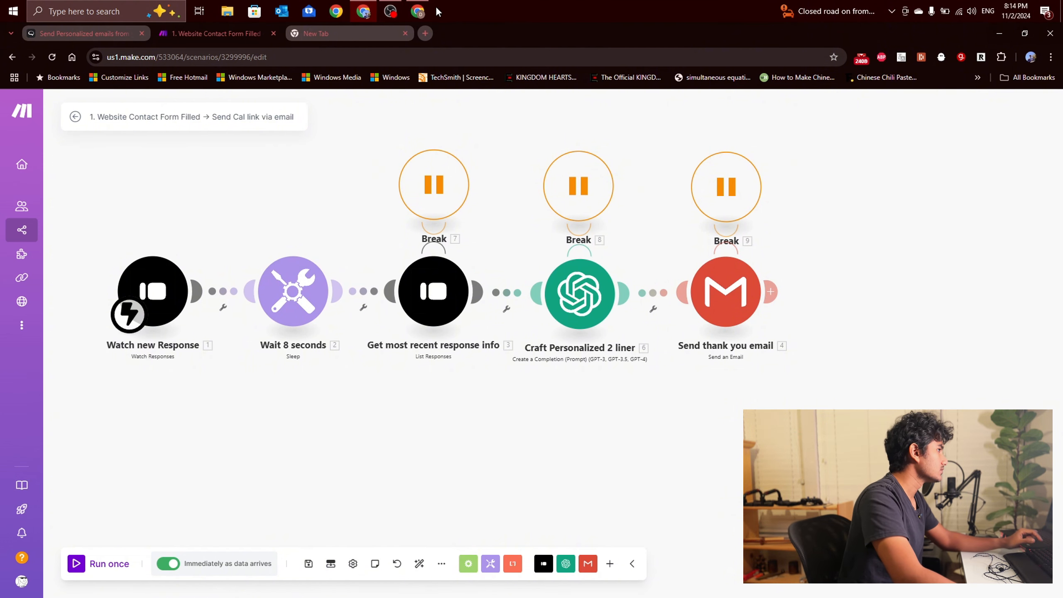
# Step: Switch to the Kaizhen website, launch its contact form from the 30min intro call section, and close the duplicate form tab
pyautogui.click(418, 11)
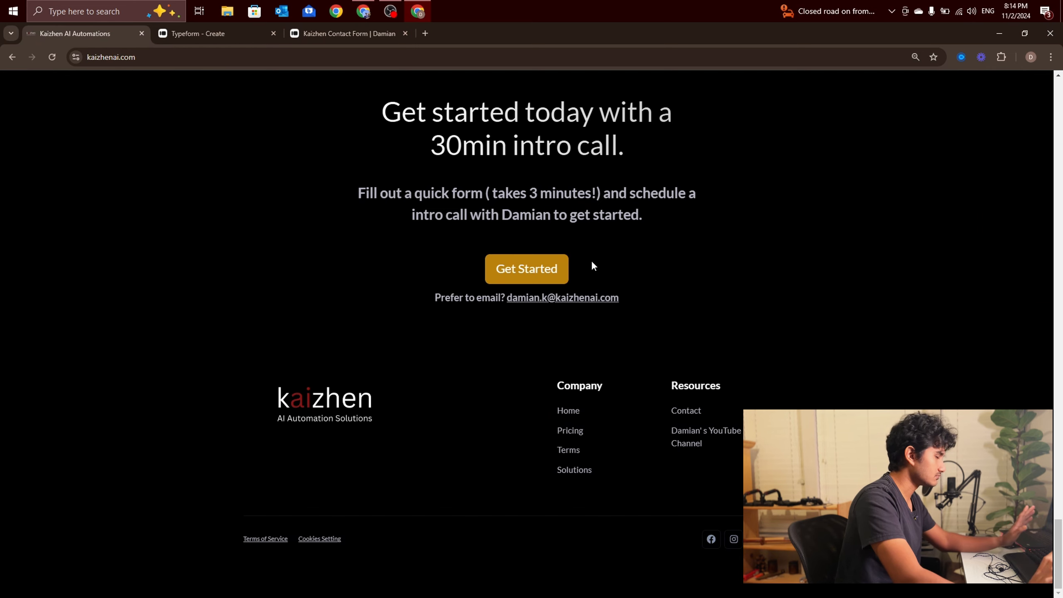
pyautogui.scroll(1, 506, 190)
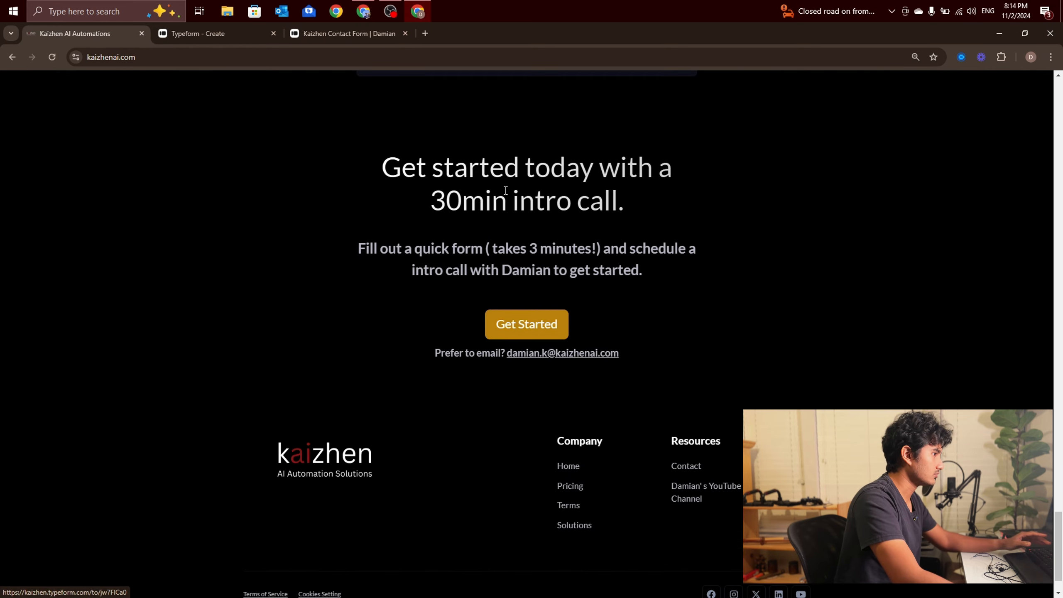
pyautogui.click(515, 325)
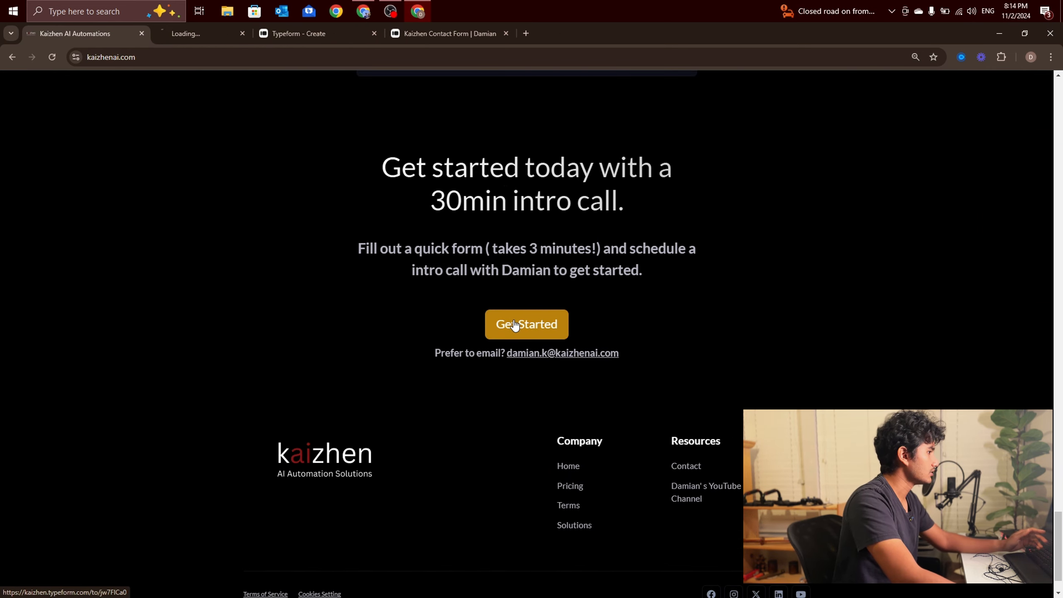
pyautogui.click(243, 34)
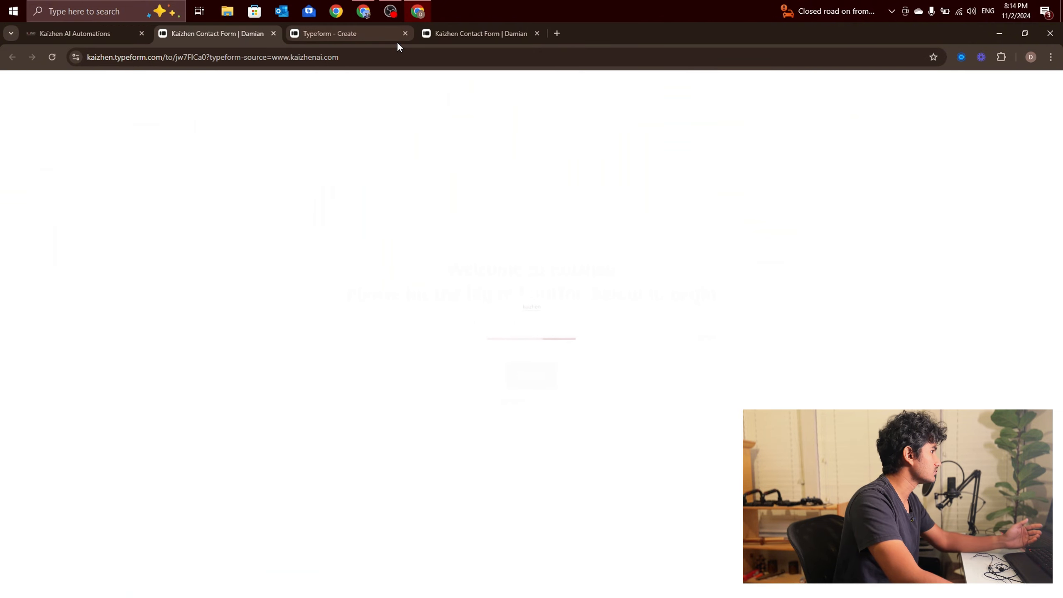
pyautogui.click(528, 33)
pyautogui.click(538, 33)
pyautogui.click(240, 40)
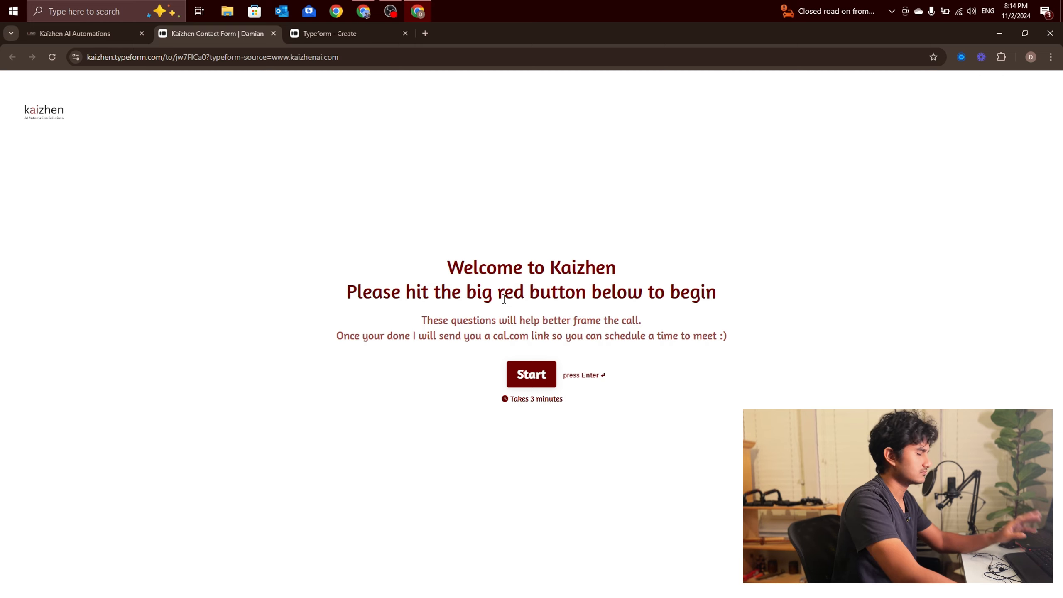
# Step: Go to the contact form's Typeform editor and examine the fields of the contact info question
pyautogui.click(308, 33)
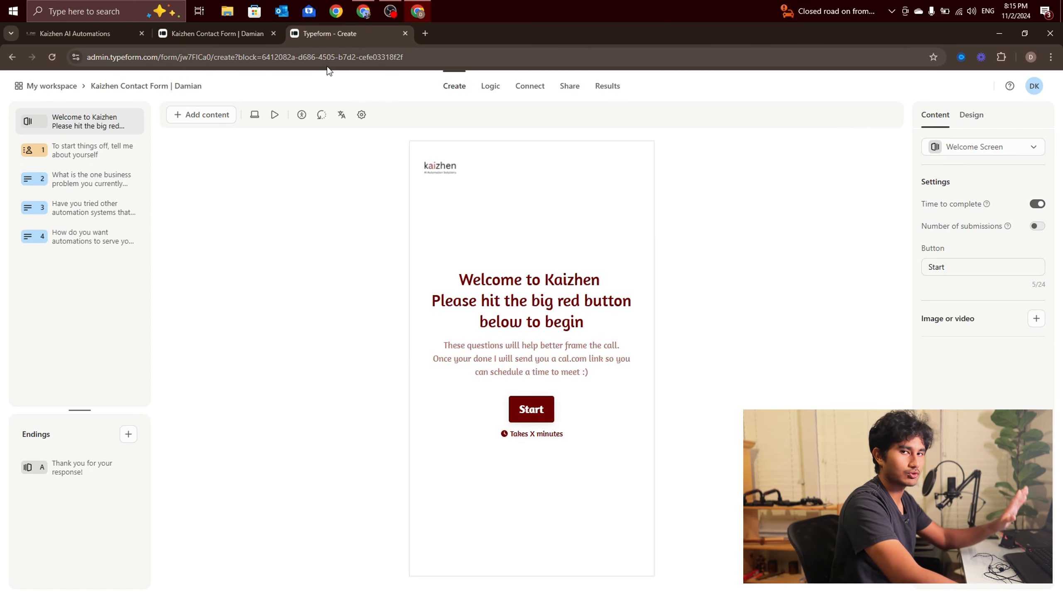
pyautogui.click(86, 157)
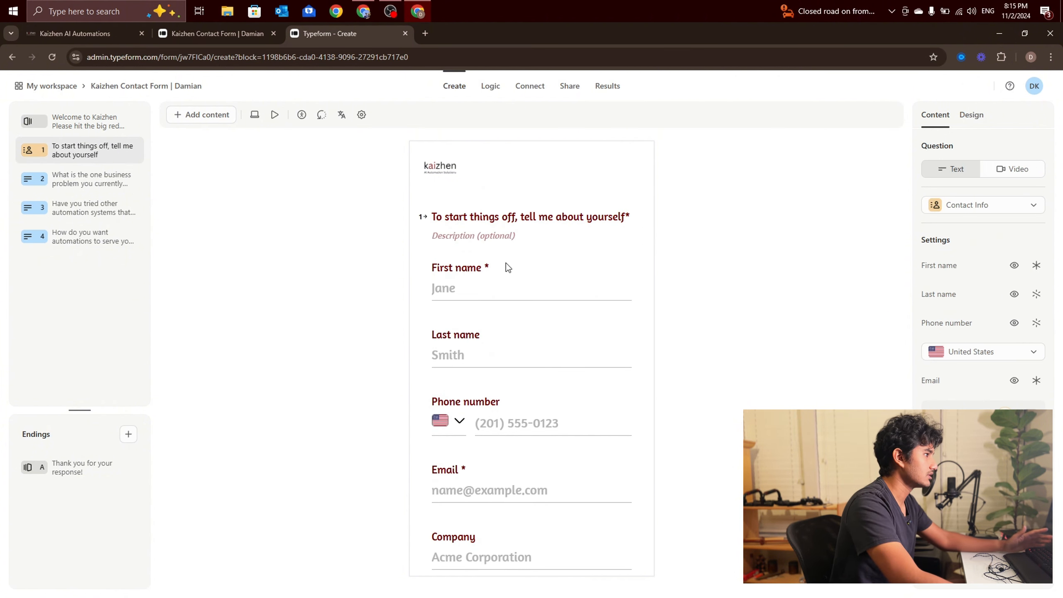
pyautogui.scroll(-2, 457, 282)
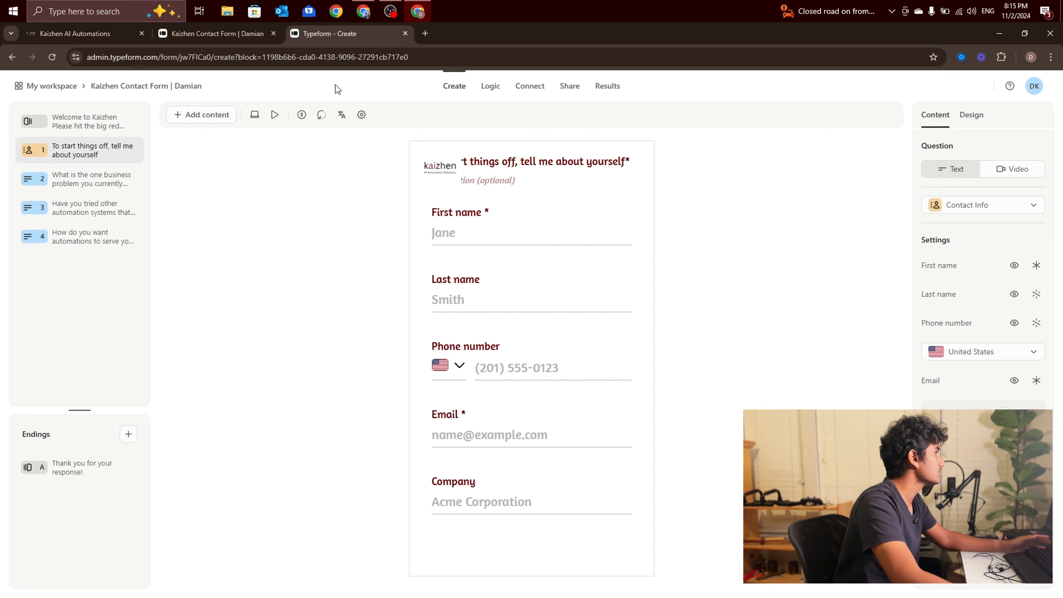
# Step: Examine long-text questions 2 to 4 on the business problem, previously tried automation systems and desired automations
pyautogui.click(76, 180)
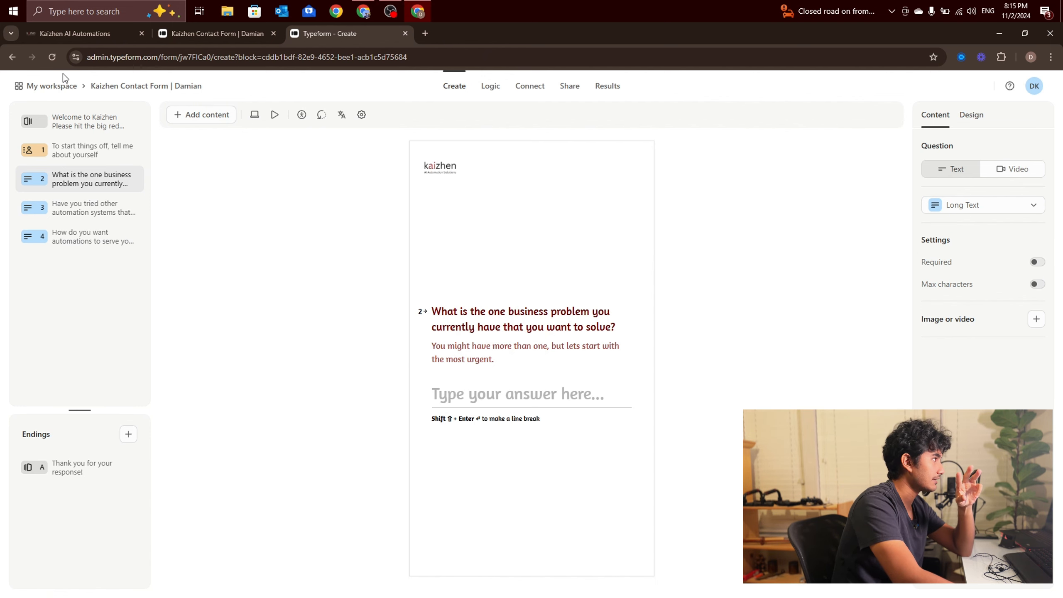
pyautogui.click(90, 212)
pyautogui.click(91, 241)
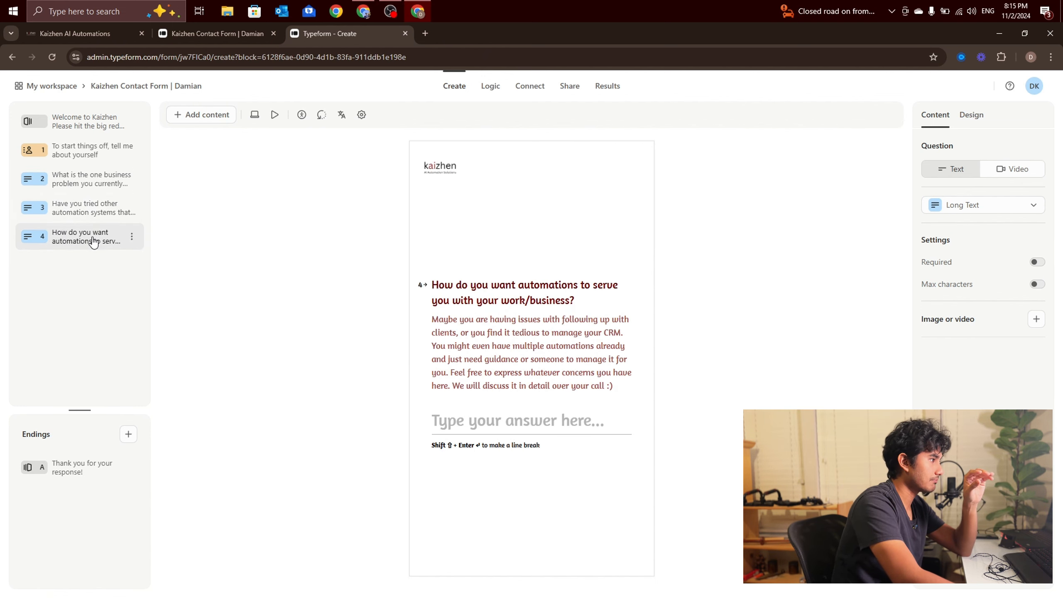
pyautogui.click(97, 187)
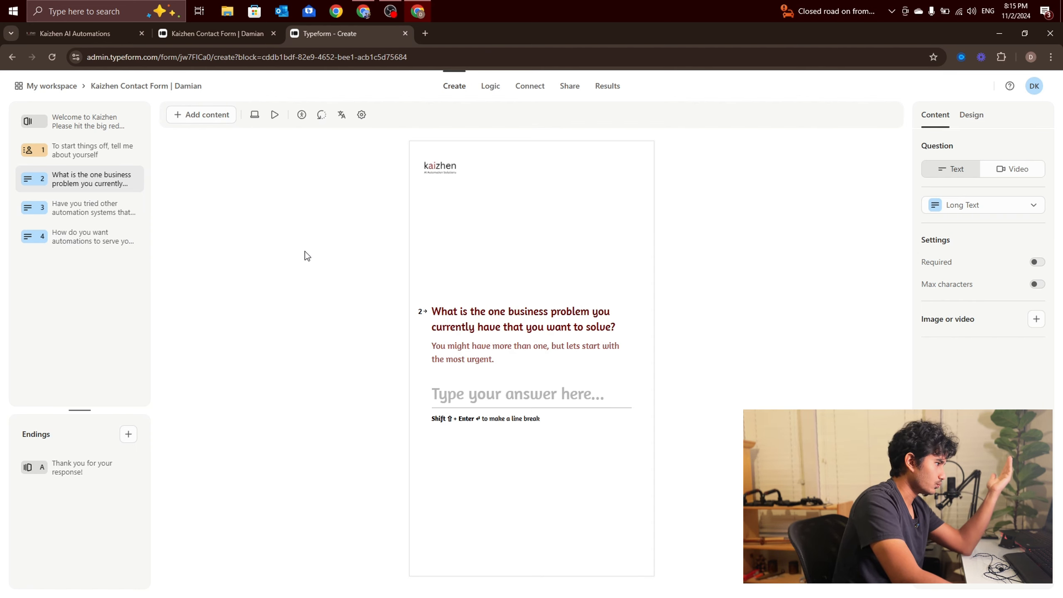
pyautogui.click(67, 208)
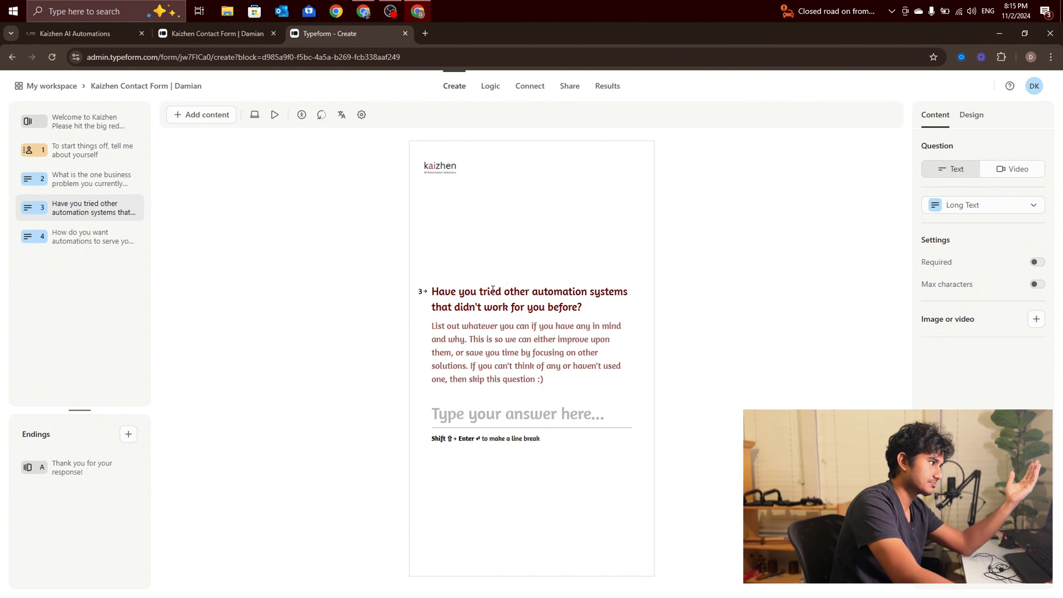
pyautogui.click(84, 239)
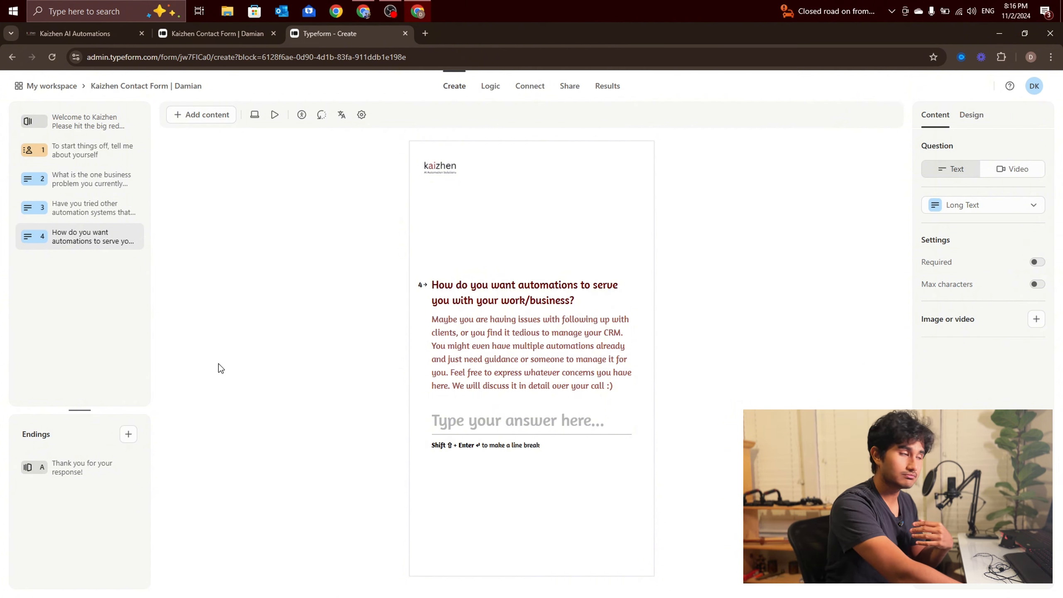
pyautogui.click(78, 183)
pyautogui.click(79, 211)
pyautogui.click(83, 239)
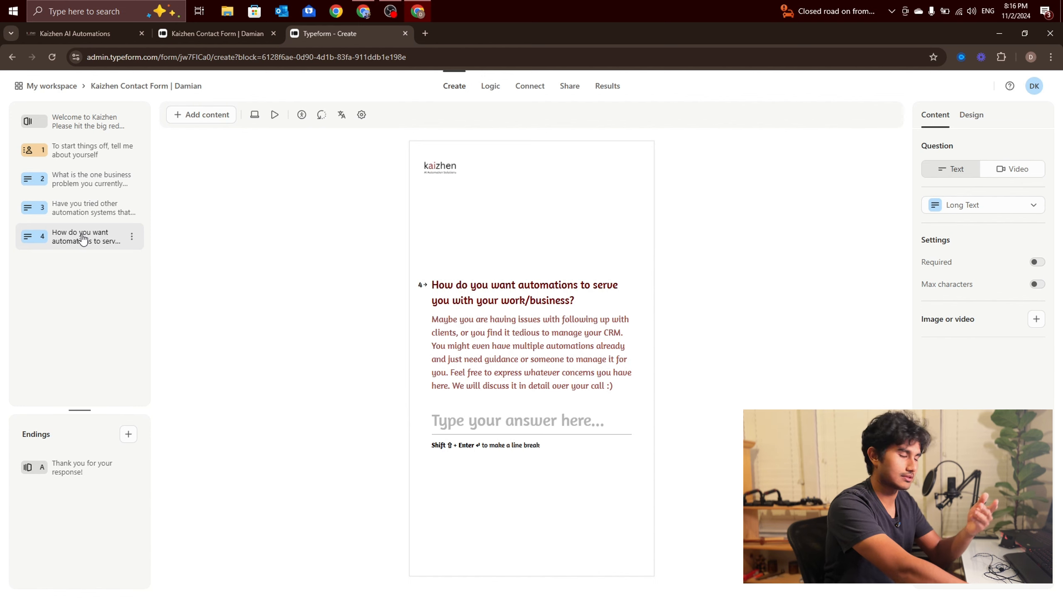
# Step: Examine the form's thank-you ending with its call scheduling link, revisiting the questions that lead up to it
pyautogui.click(84, 466)
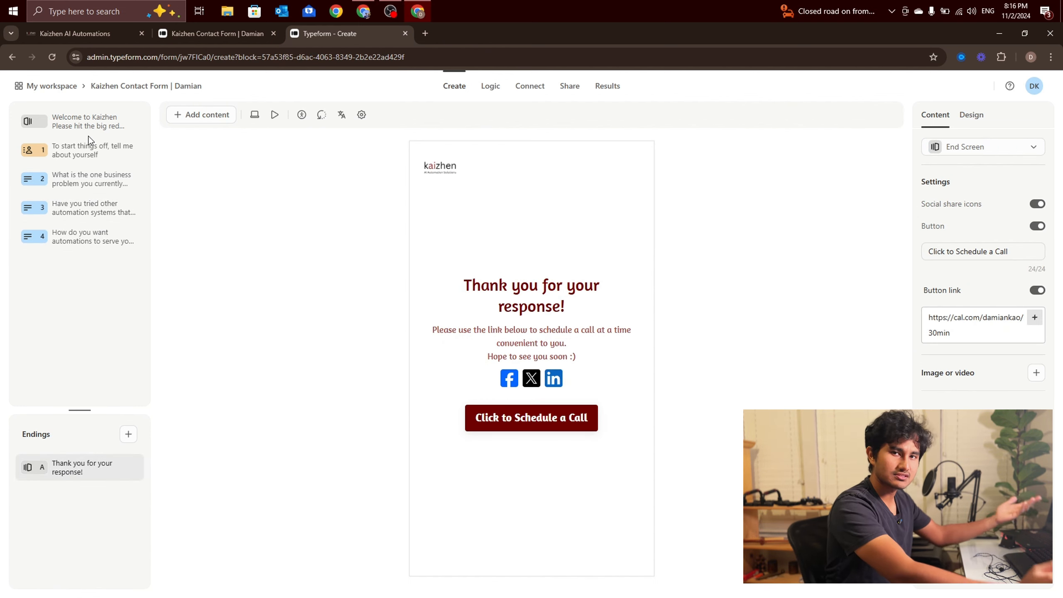
pyautogui.click(95, 179)
pyautogui.click(90, 209)
pyautogui.click(90, 241)
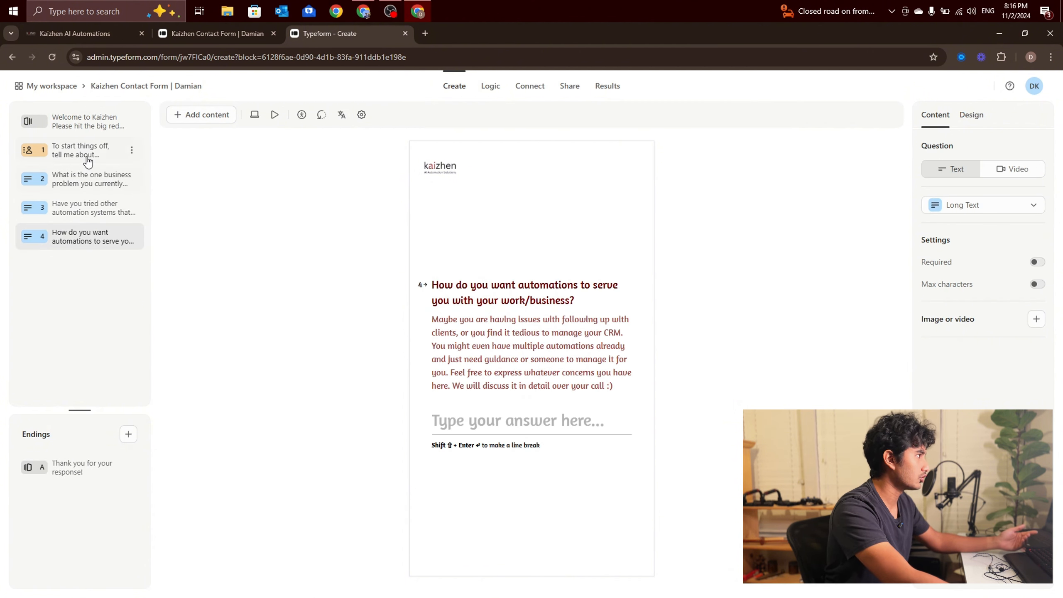
pyautogui.click(100, 144)
pyautogui.click(83, 469)
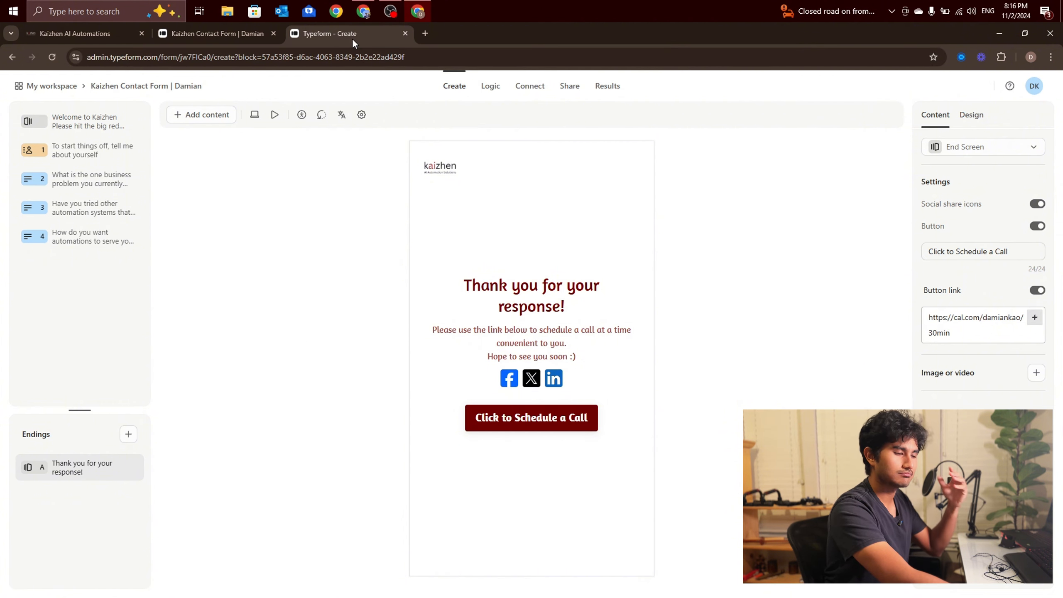
# Step: Return to the Make scenario and check the settings of the Watch new Response and Get most recent response info modules
pyautogui.click(360, 18)
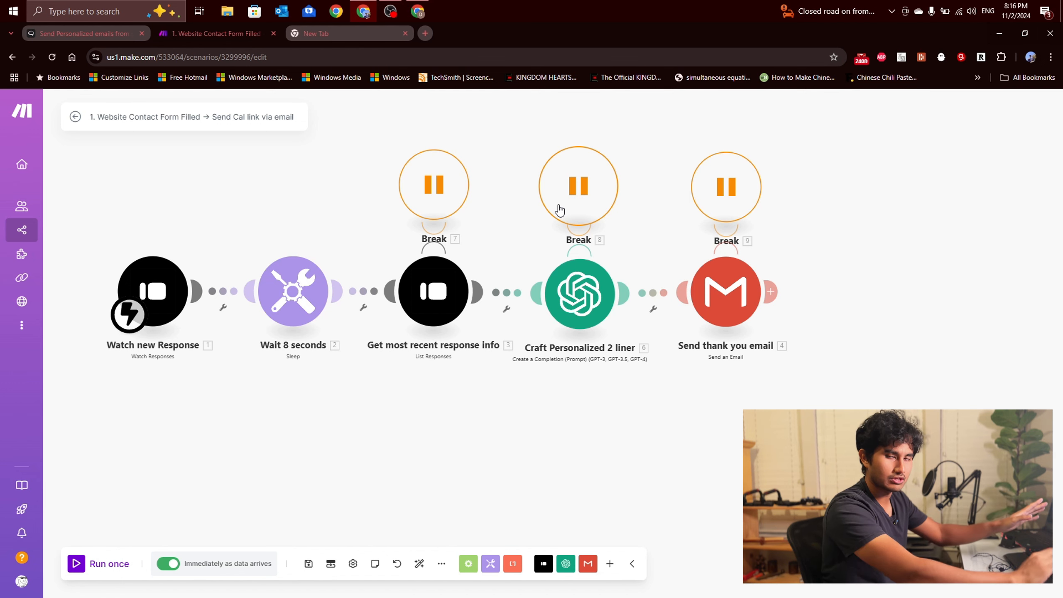
pyautogui.click(159, 288)
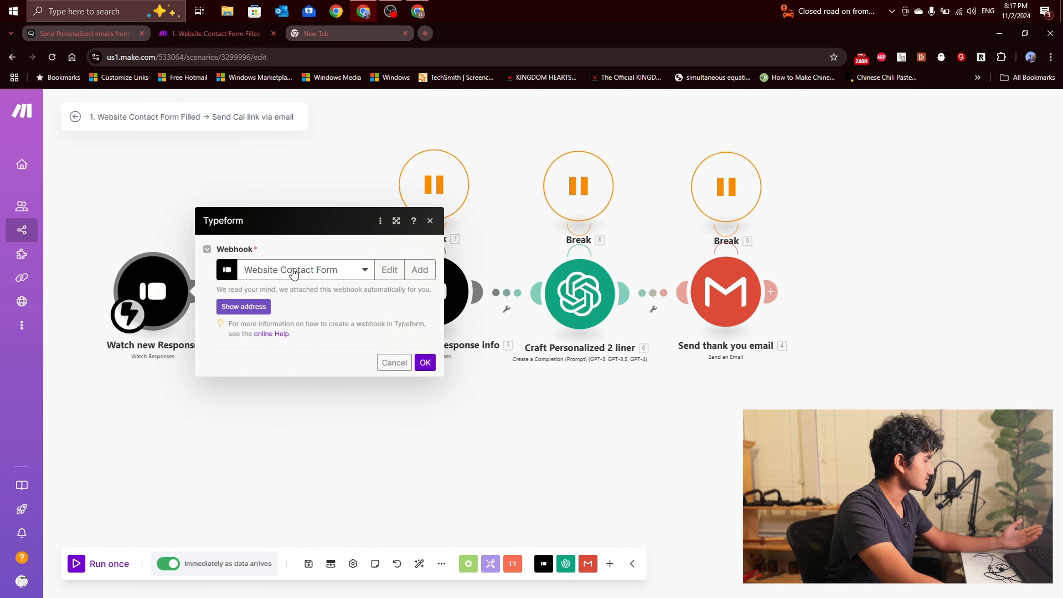
pyautogui.click(288, 436)
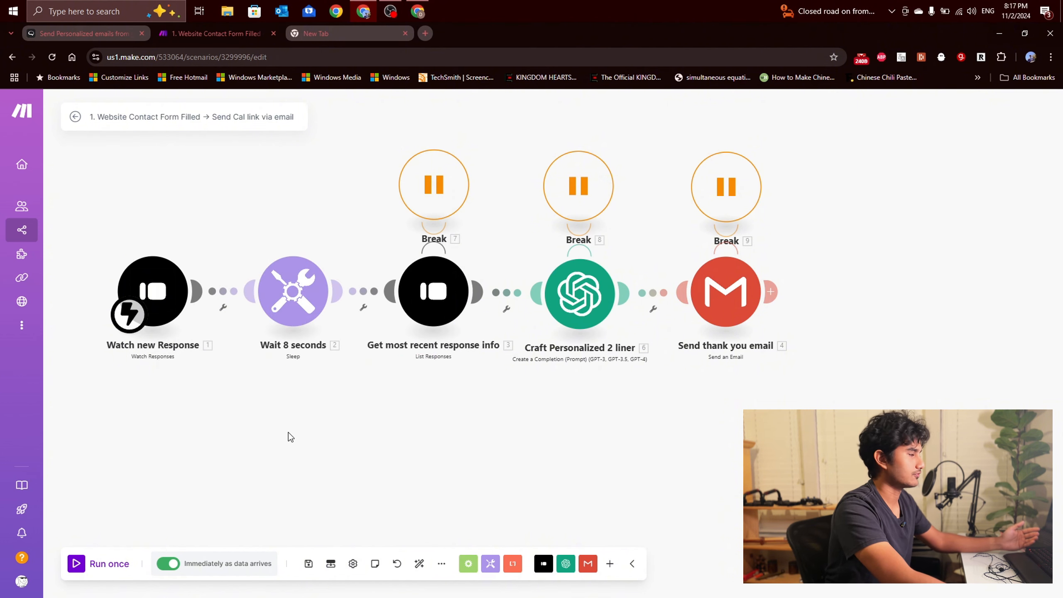
pyautogui.click(469, 290)
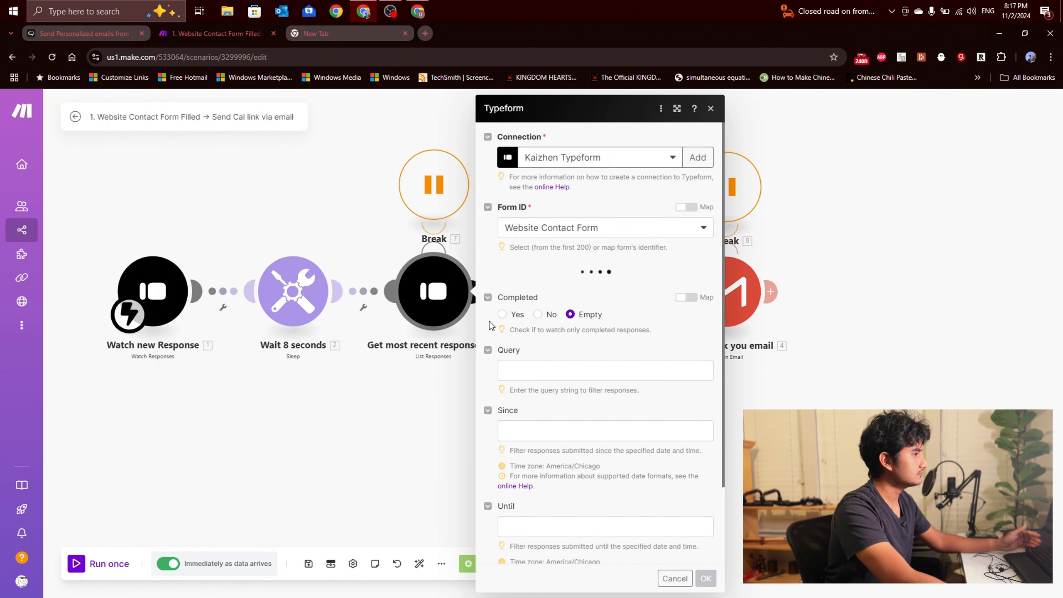
pyautogui.click(465, 361)
# Step: Read through the Craft Personalized 2 liner module's system and user prompts with their mapped form answers, then confirm its settings
pyautogui.click(497, 313)
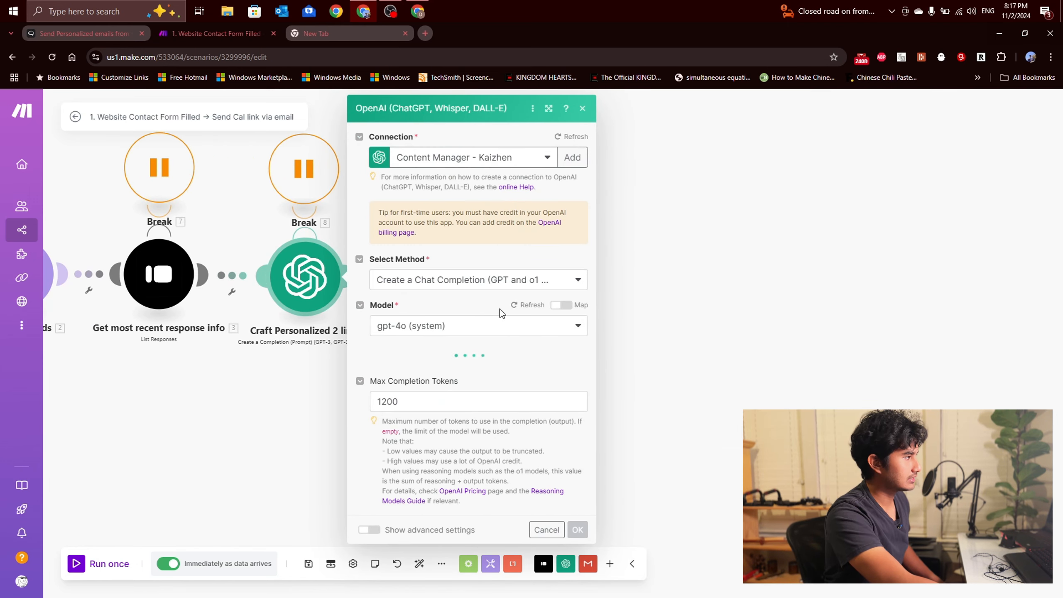
pyautogui.scroll(-3, 490, 325)
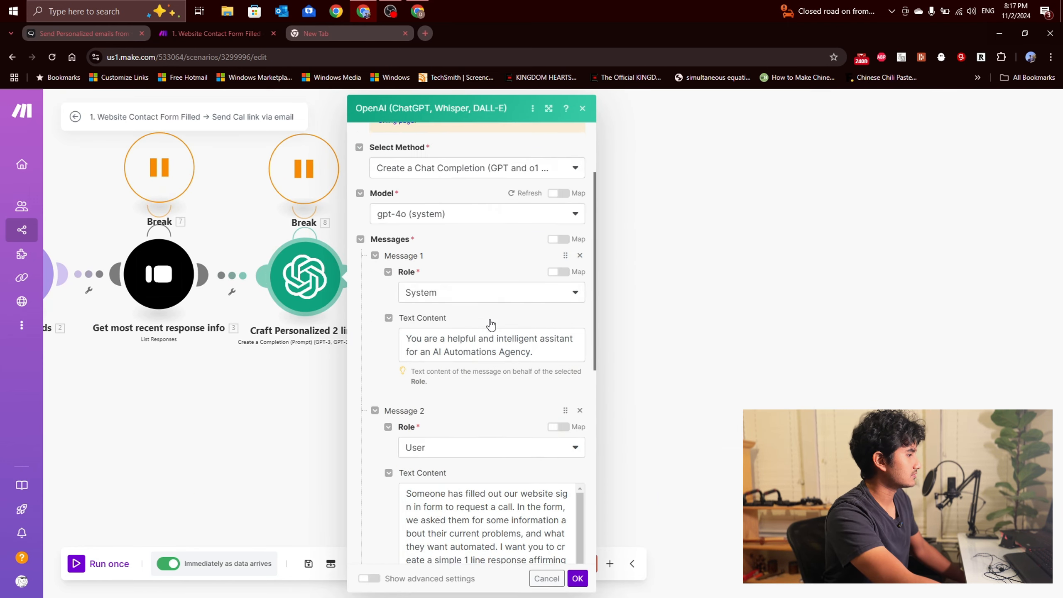
pyautogui.scroll(-5, 493, 320)
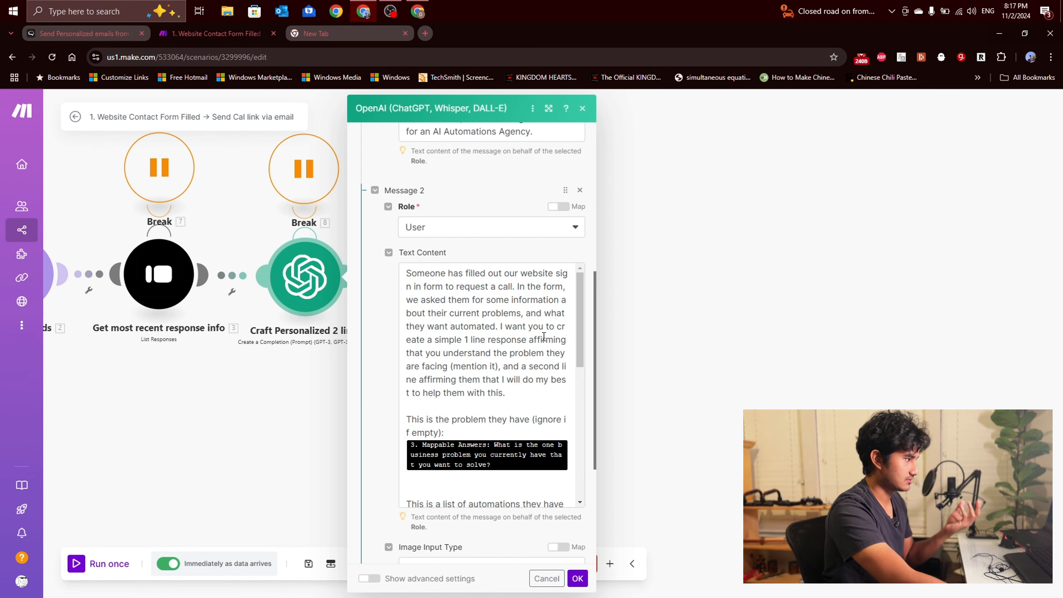
pyautogui.scroll(-3, 542, 383)
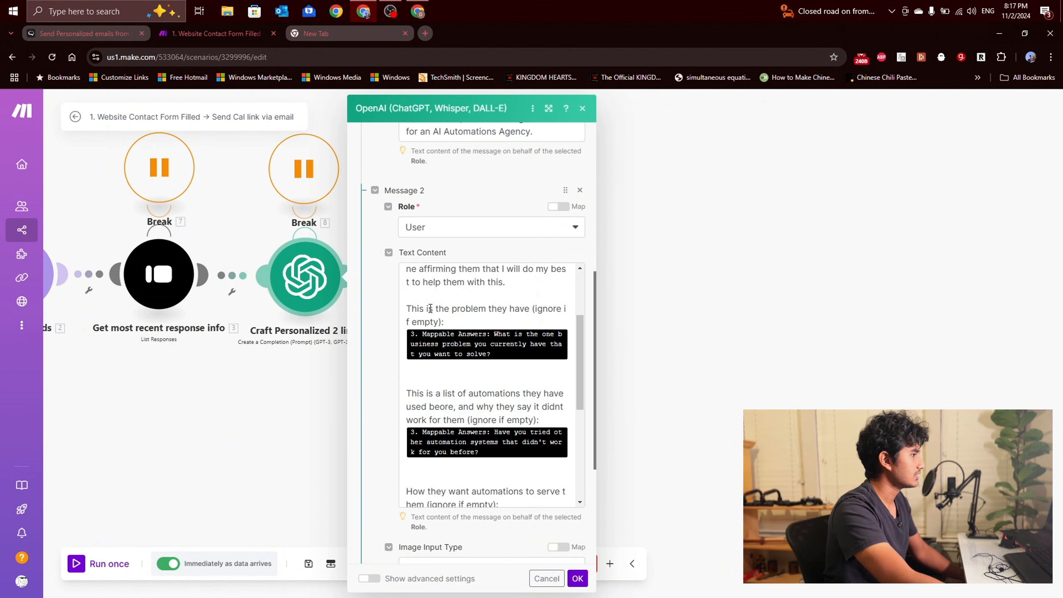
pyautogui.scroll(-3, 502, 308)
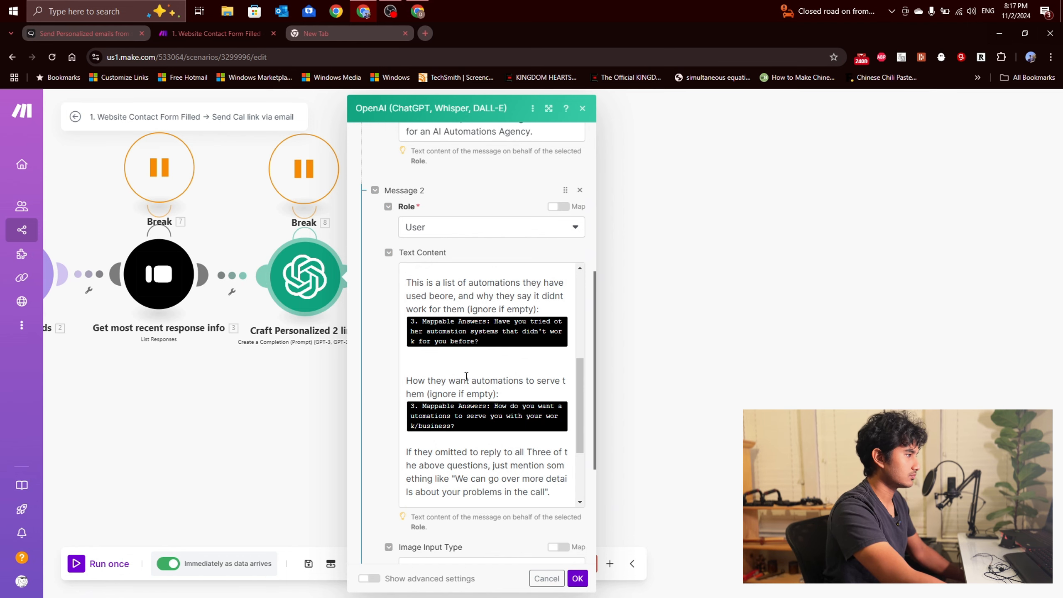
pyautogui.scroll(-3, 483, 373)
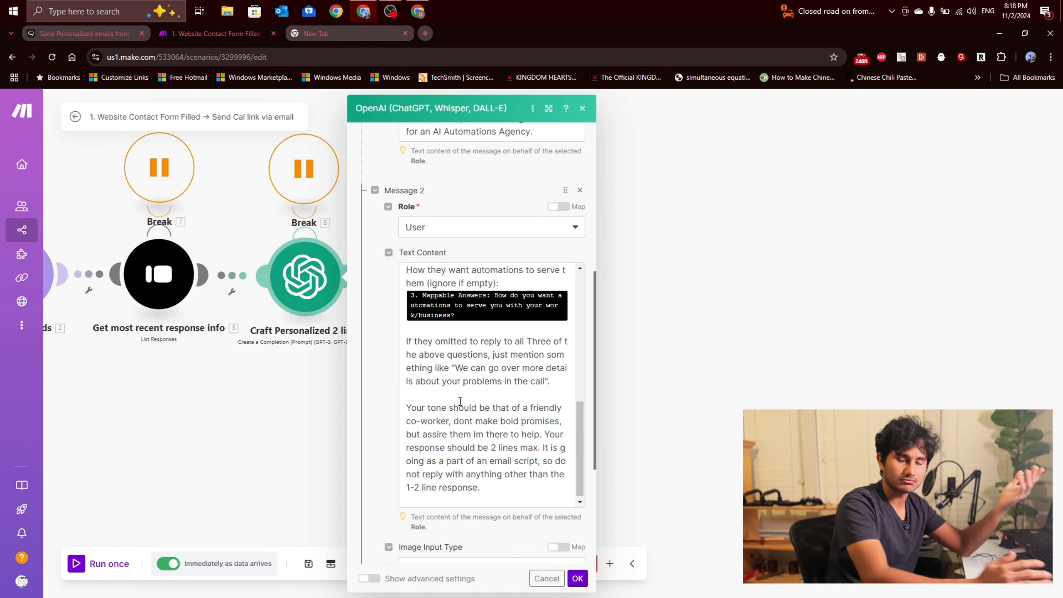
pyautogui.scroll(-1, 460, 400)
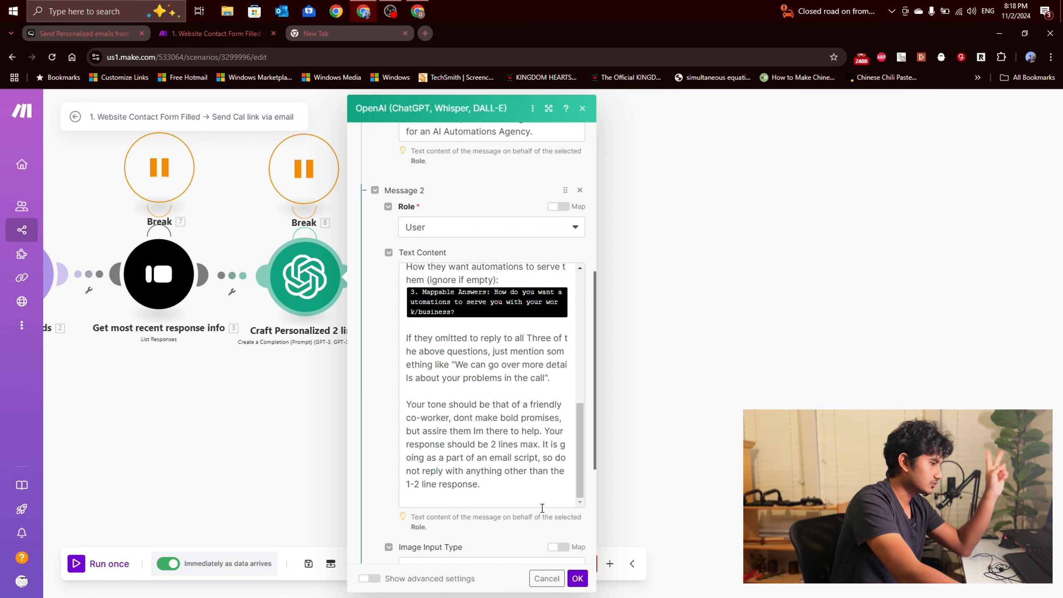
pyautogui.click(578, 578)
# Step: Open the Send thank you email module and read through its mapped recipient, subject and email content
pyautogui.click(451, 276)
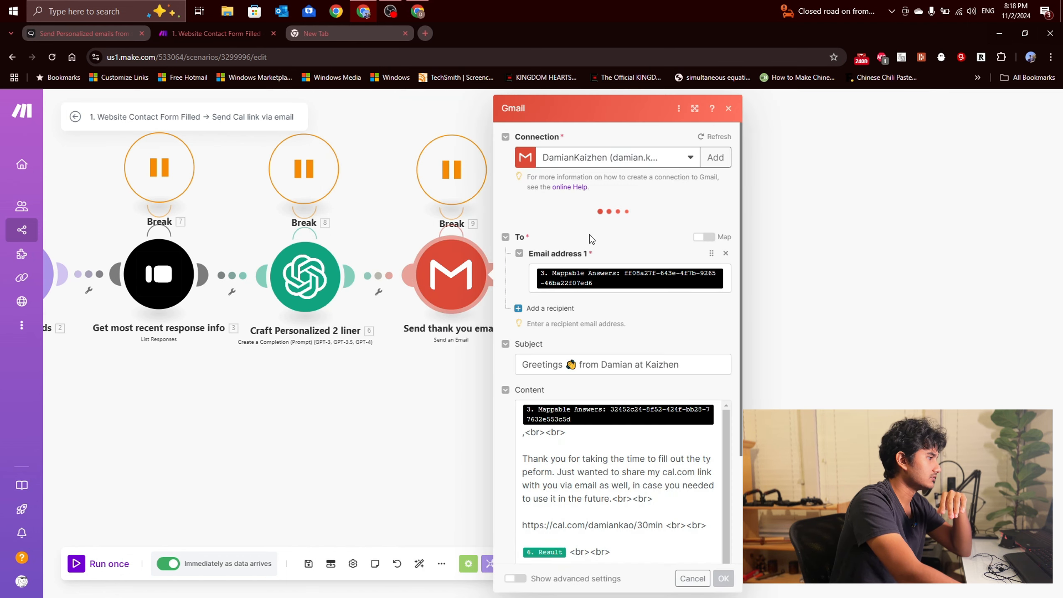
pyautogui.scroll(-2, 598, 304)
pyautogui.scroll(2, 590, 289)
pyautogui.scroll(-1, 619, 304)
pyautogui.scroll(1, 611, 282)
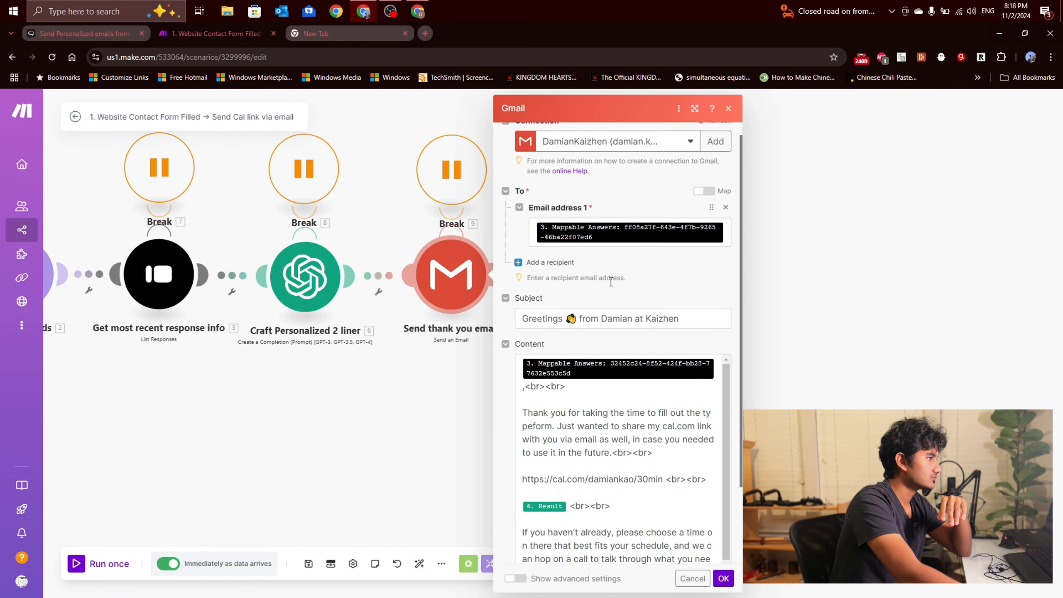
pyautogui.scroll(1, 611, 283)
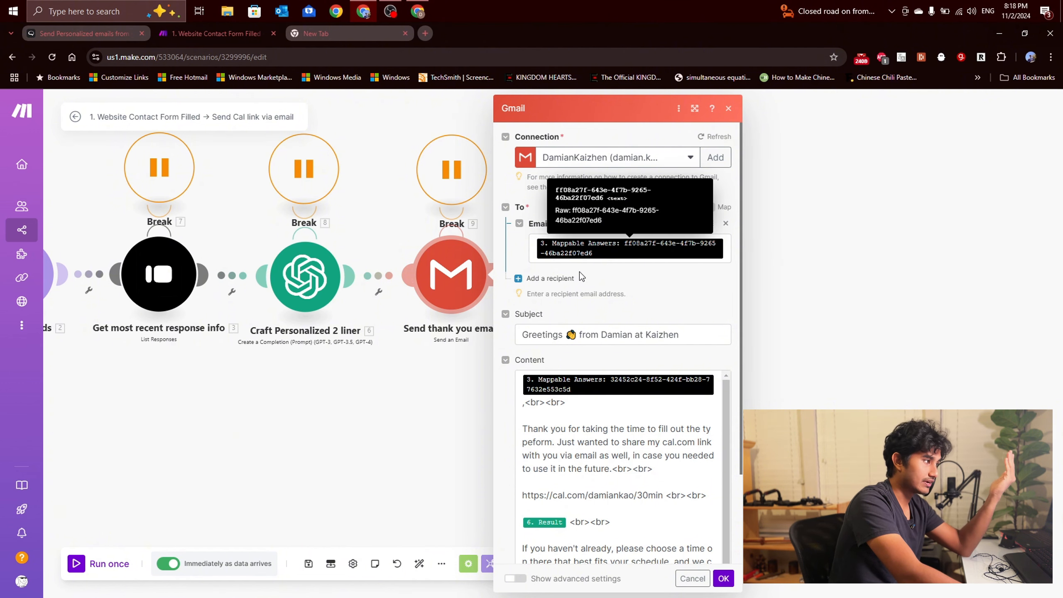
pyautogui.scroll(-1, 582, 277)
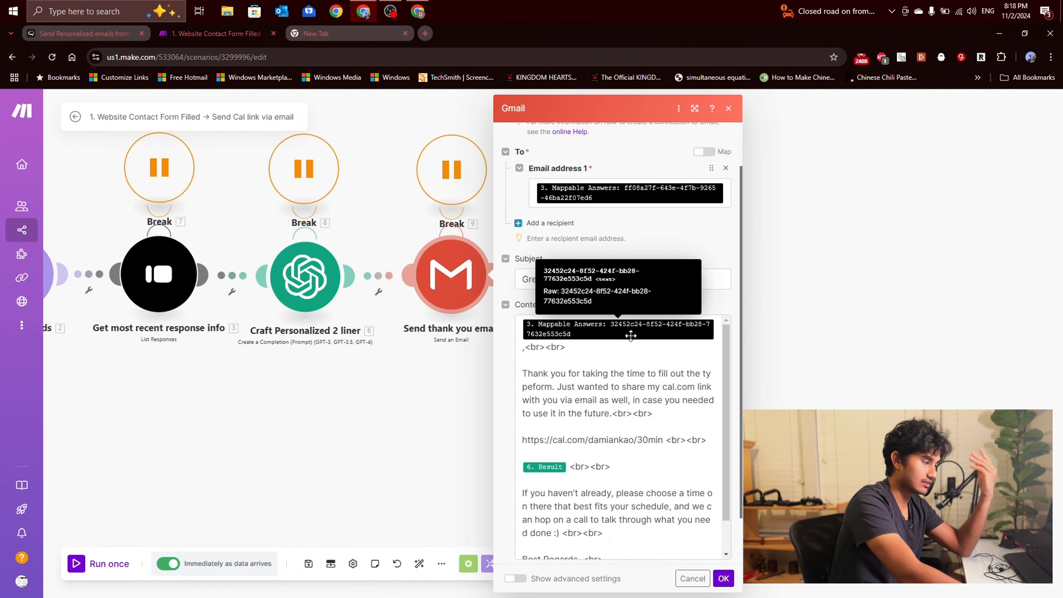
pyautogui.scroll(-1, 619, 339)
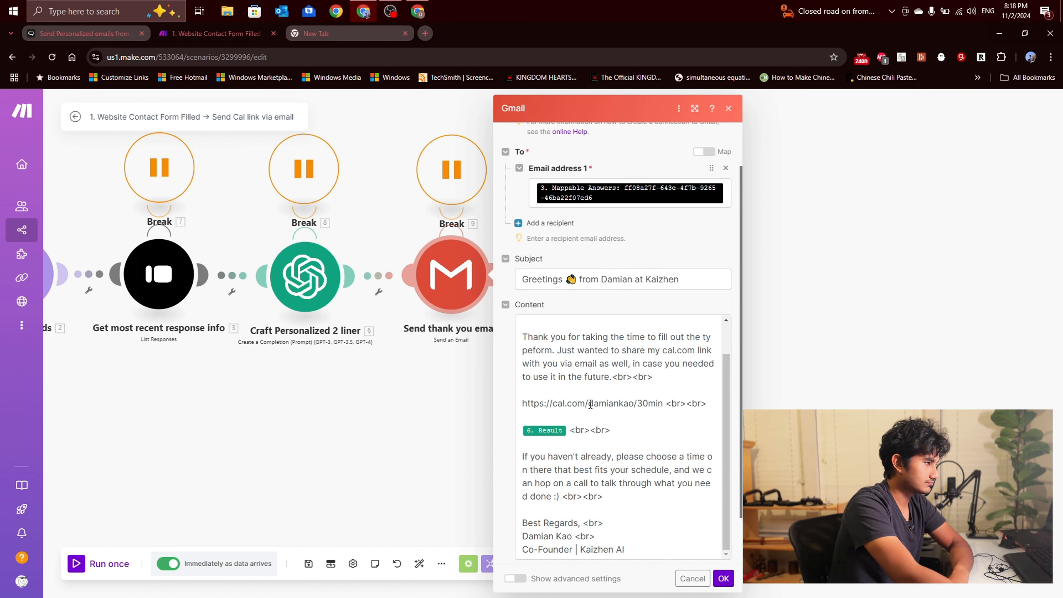
# Step: Compare the email's scheduling link with the Typeform ending, then review the mapped Result text and confirm the Gmail module's settings
pyautogui.moveTo(567, 404); pyautogui.dragTo(643, 404)
pyautogui.click(645, 420)
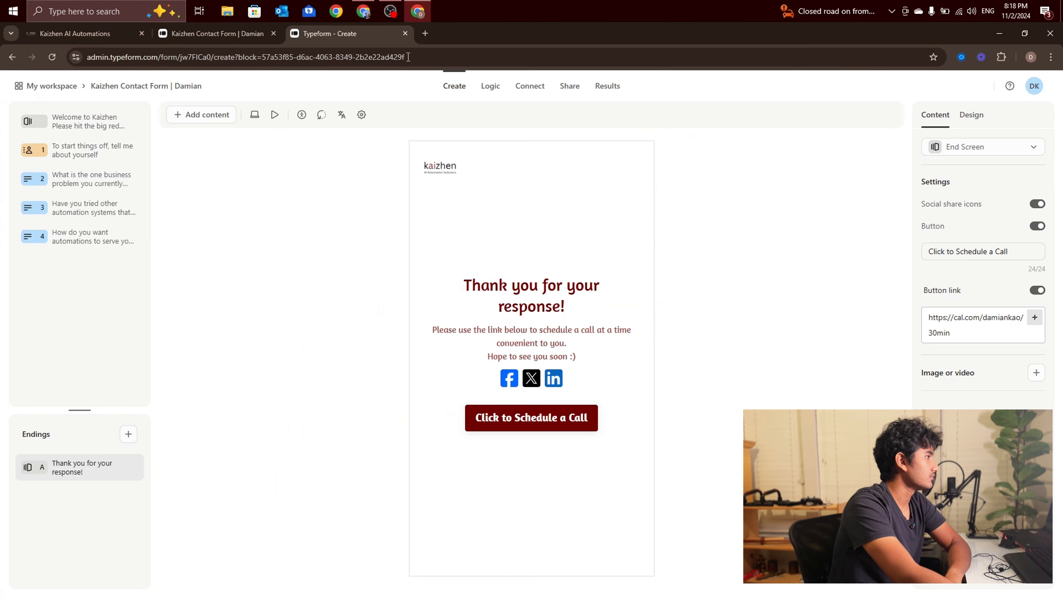
pyautogui.click(418, 12)
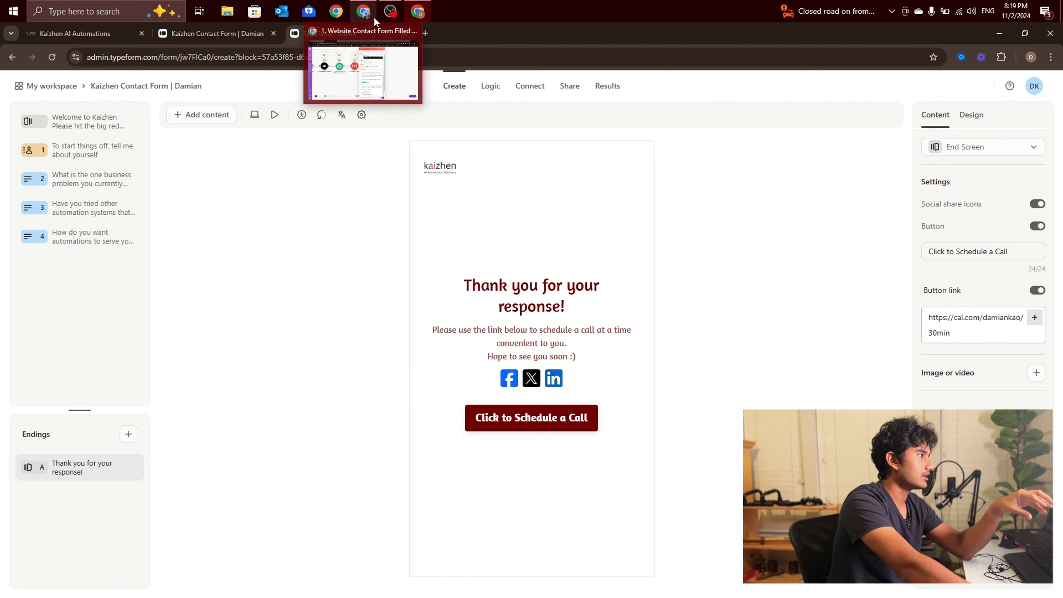
pyautogui.click(374, 24)
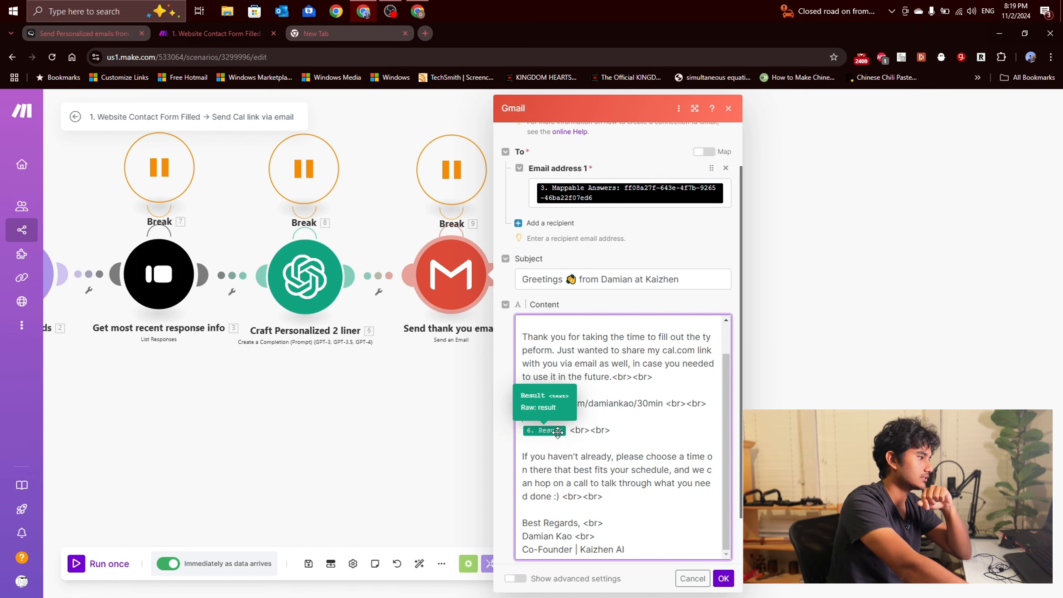
pyautogui.scroll(-2, 558, 432)
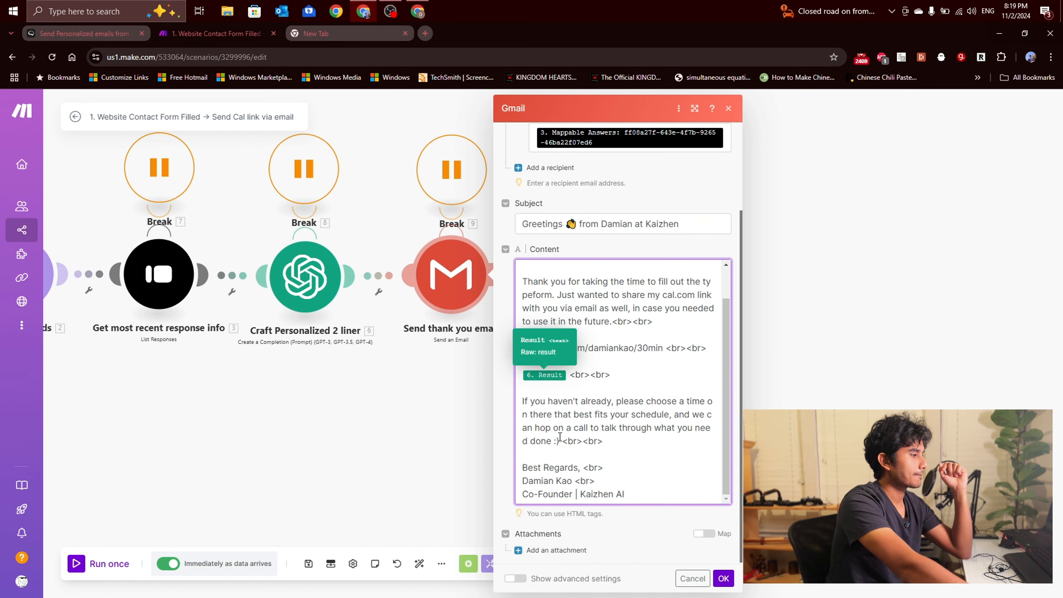
pyautogui.click(723, 579)
# Step: Switch to the Typeform browser window, open Gmail in a new tab and open the received Greetings email
pyautogui.click(364, 12)
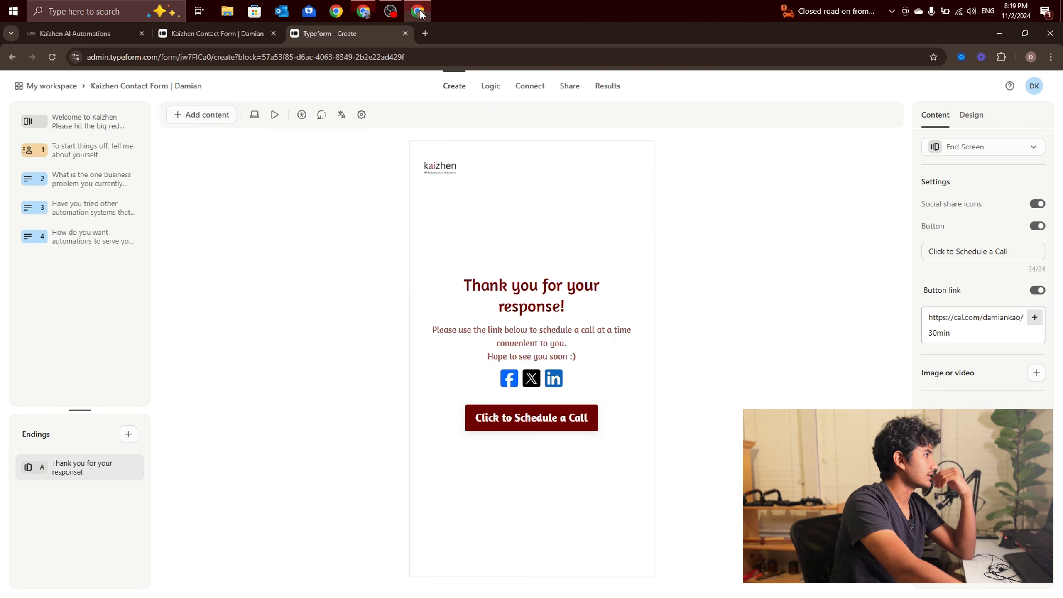
pyautogui.click(423, 32)
pyautogui.click(957, 107)
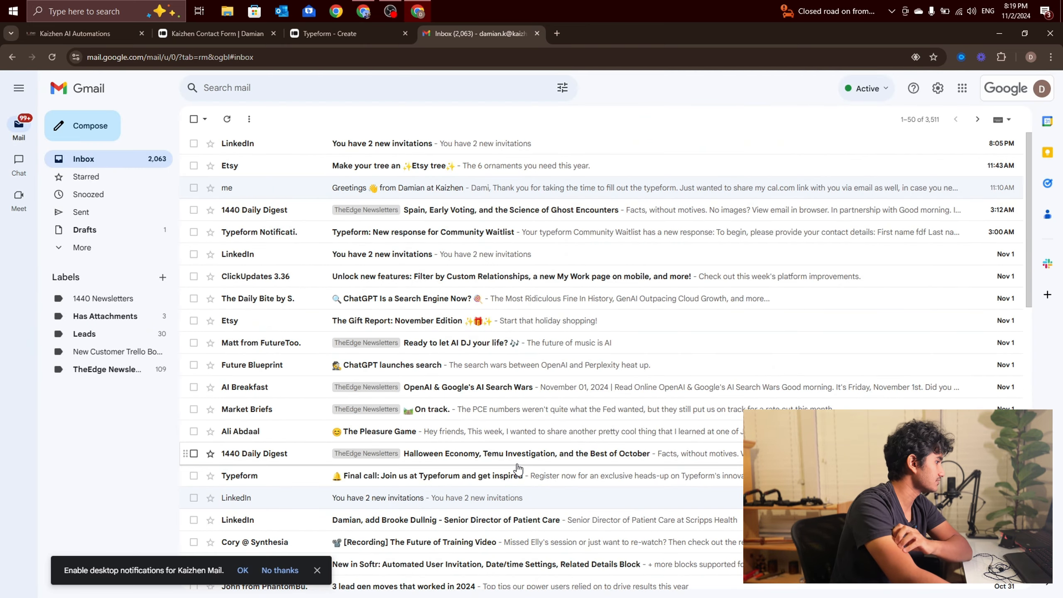
pyautogui.click(431, 188)
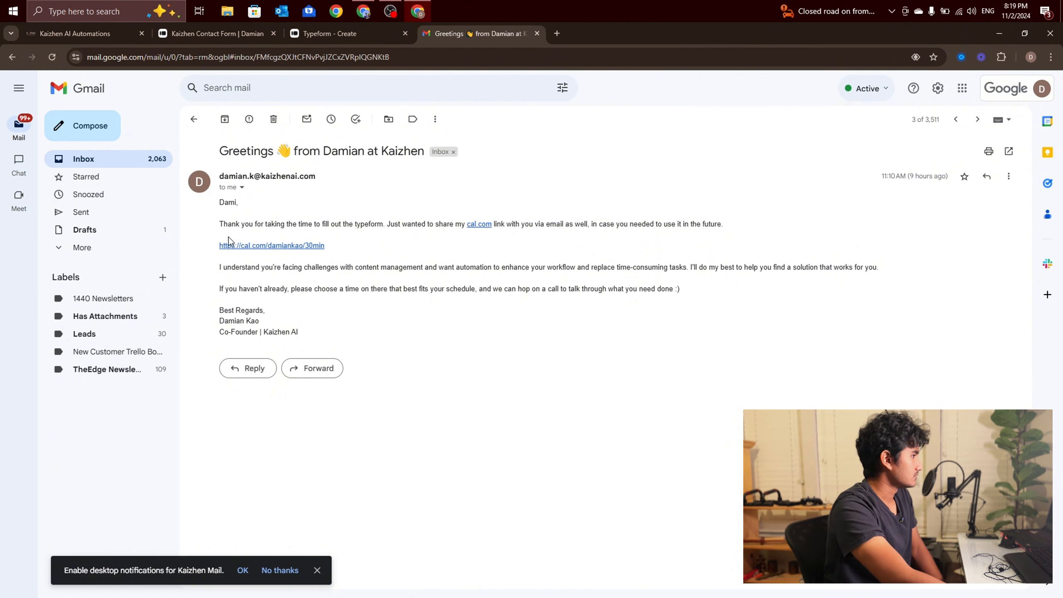
# Step: Read the received email's greeting, scheduling link and AI-written personalized lines about the respondent's challenges
pyautogui.moveTo(220, 202); pyautogui.dragTo(350, 242)
pyautogui.click(350, 241)
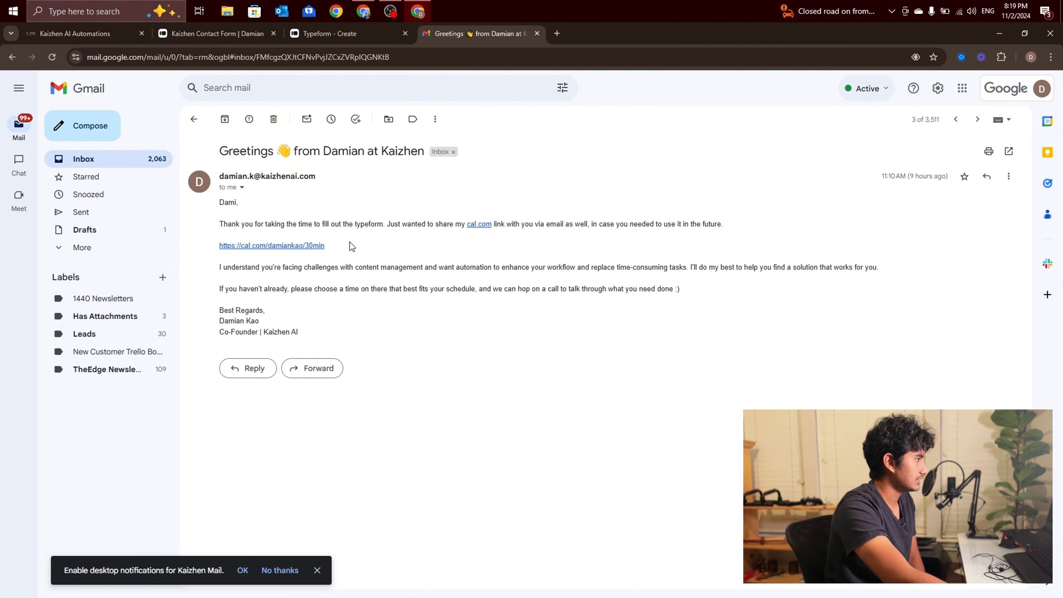
pyautogui.moveTo(220, 267); pyautogui.dragTo(563, 264)
pyautogui.click(598, 268)
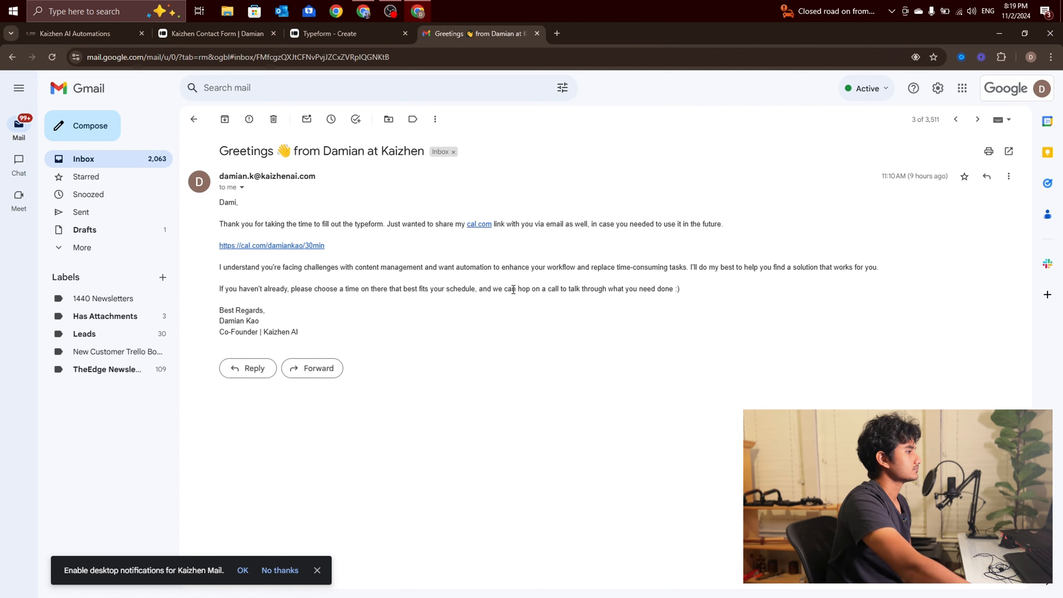
pyautogui.moveTo(231, 267); pyautogui.dragTo(820, 280)
pyautogui.click(813, 285)
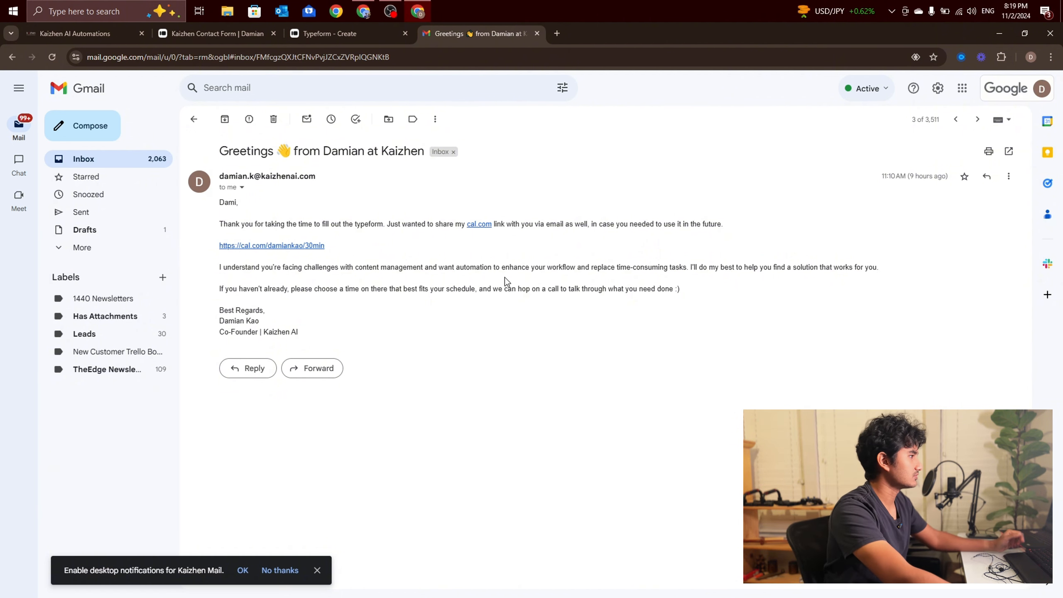
pyautogui.moveTo(507, 282); pyautogui.dragTo(269, 224)
pyautogui.click(391, 318)
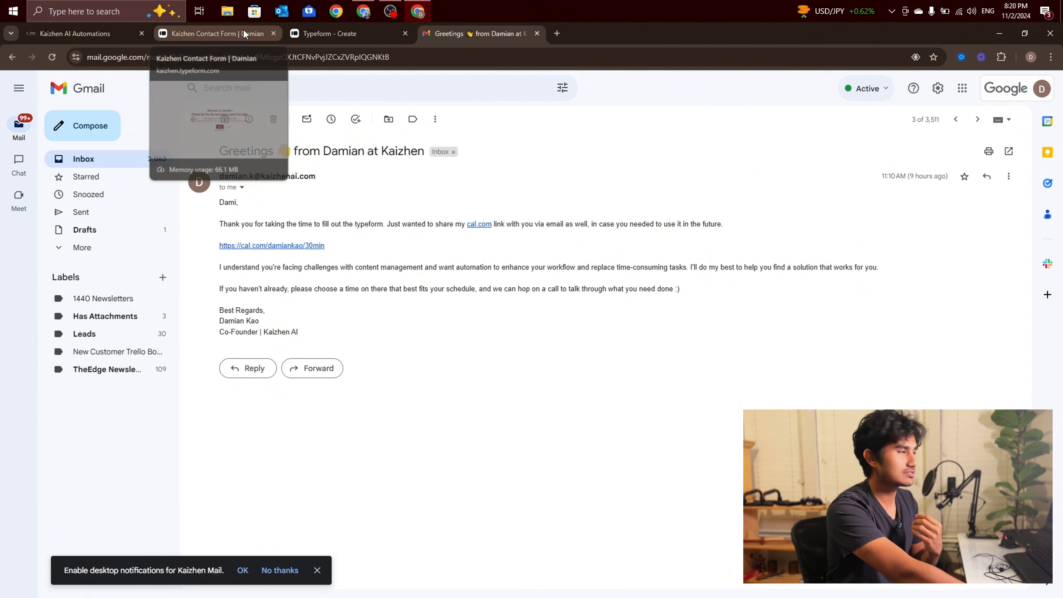
# Step: Return to the Make scenario and examine the full module chain from Watch new Response to Send thank you email
pyautogui.click(357, 16)
pyautogui.scroll(-5, 645, 248)
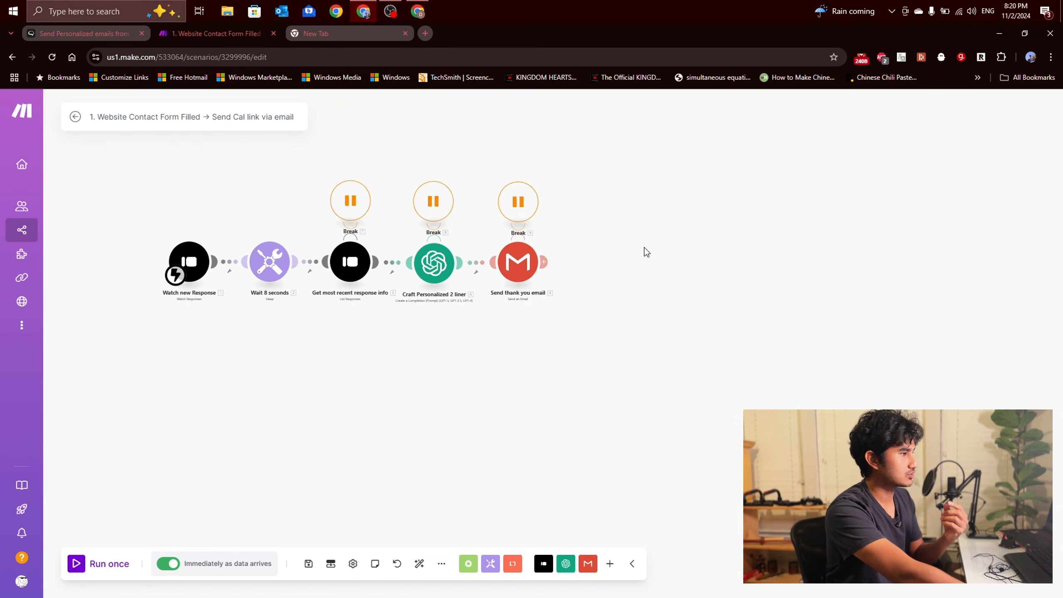
pyautogui.scroll(3, 413, 257)
pyautogui.moveTo(407, 387); pyautogui.dragTo(369, 400)
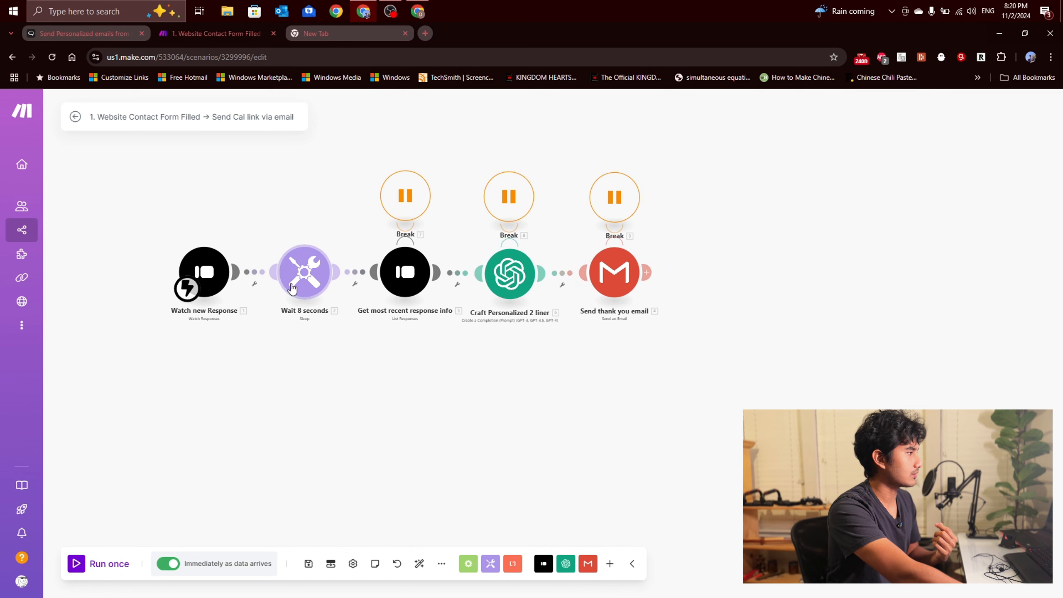
pyautogui.scroll(3, 293, 272)
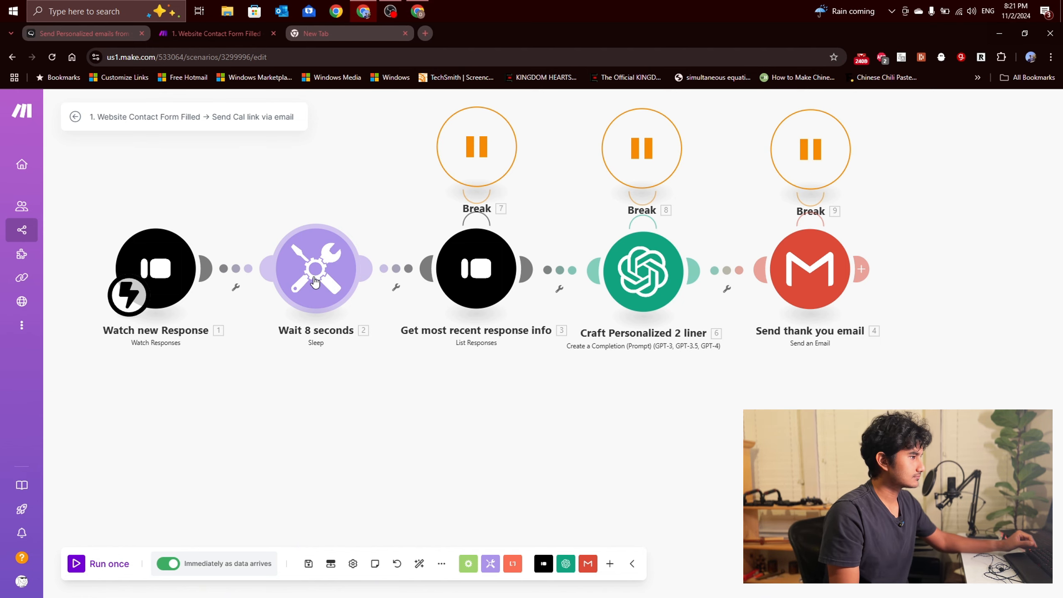
pyautogui.scroll(-2, 301, 278)
pyautogui.scroll(2, 152, 223)
pyautogui.scroll(-1, 287, 376)
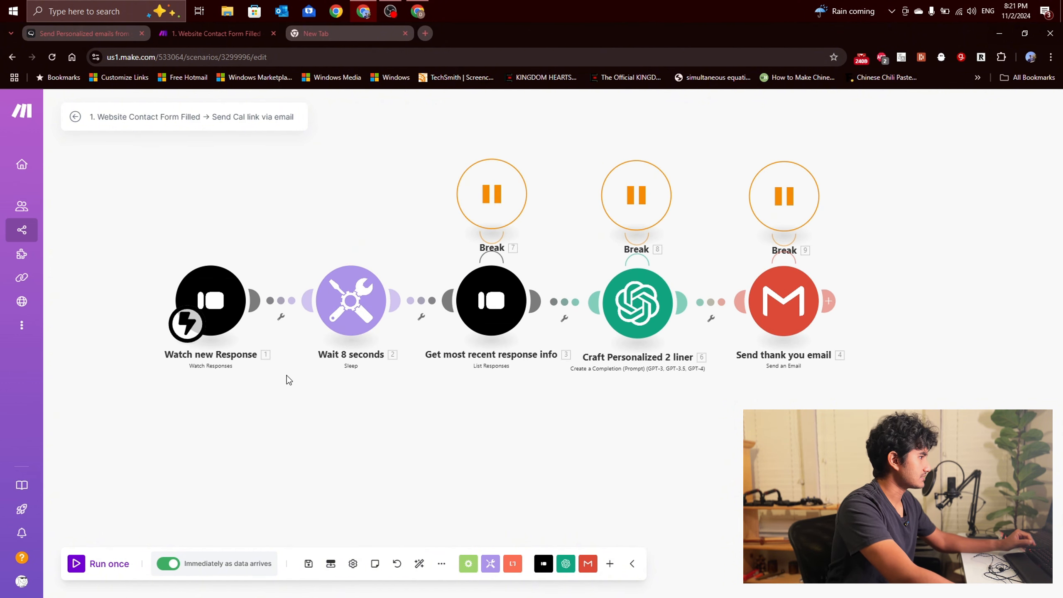
pyautogui.scroll(2, 364, 447)
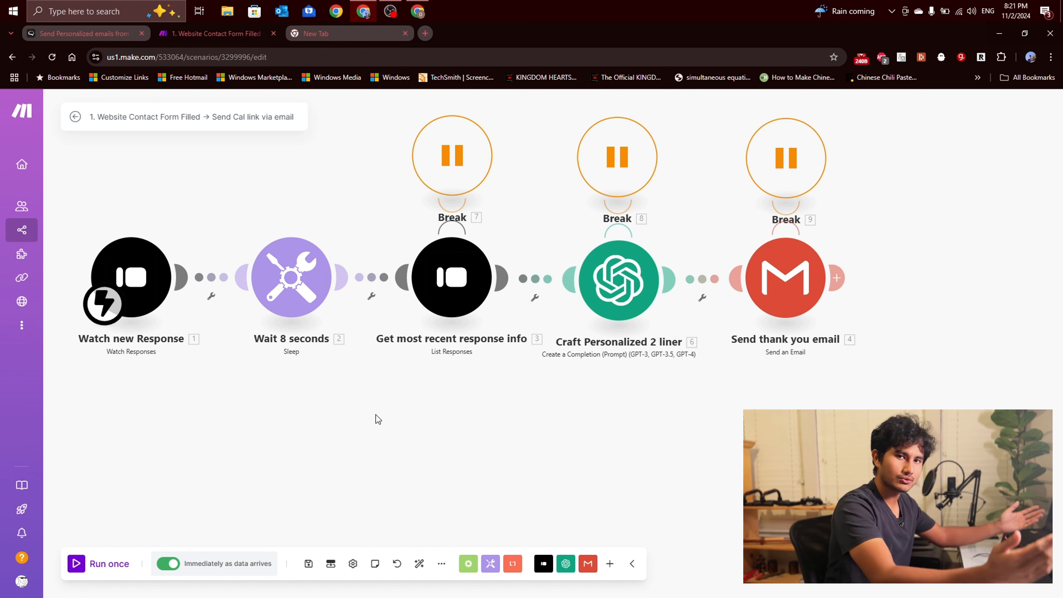
# Step: Check the Watch new Response module's webhook and find the instant Watch Responses trigger among the Typeform modules
pyautogui.click(155, 288)
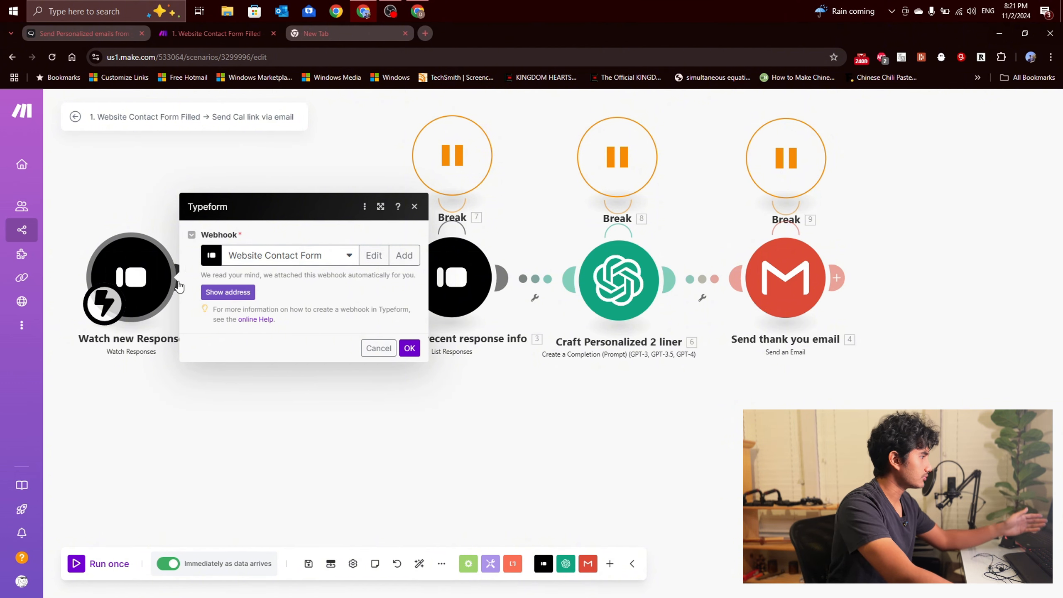
pyautogui.click(175, 354)
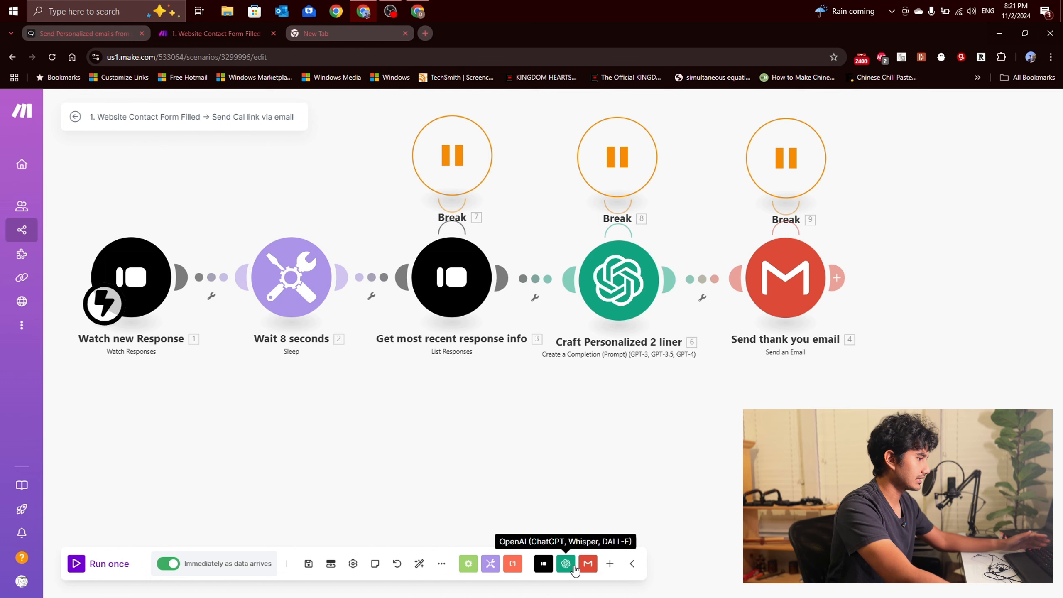
pyautogui.click(544, 564)
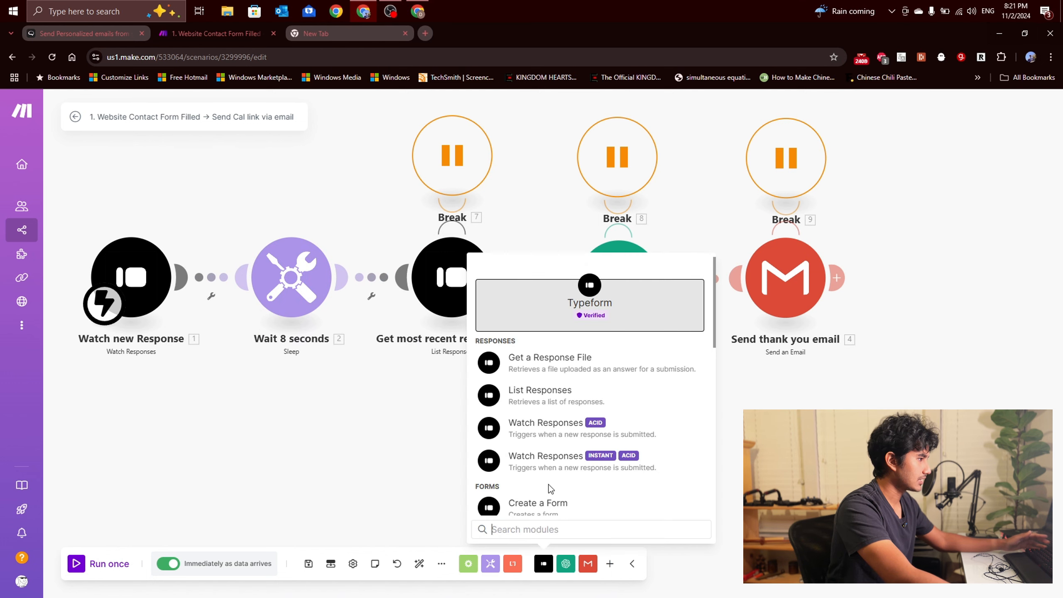
pyautogui.scroll(-2, 517, 391)
pyautogui.scroll(2, 518, 390)
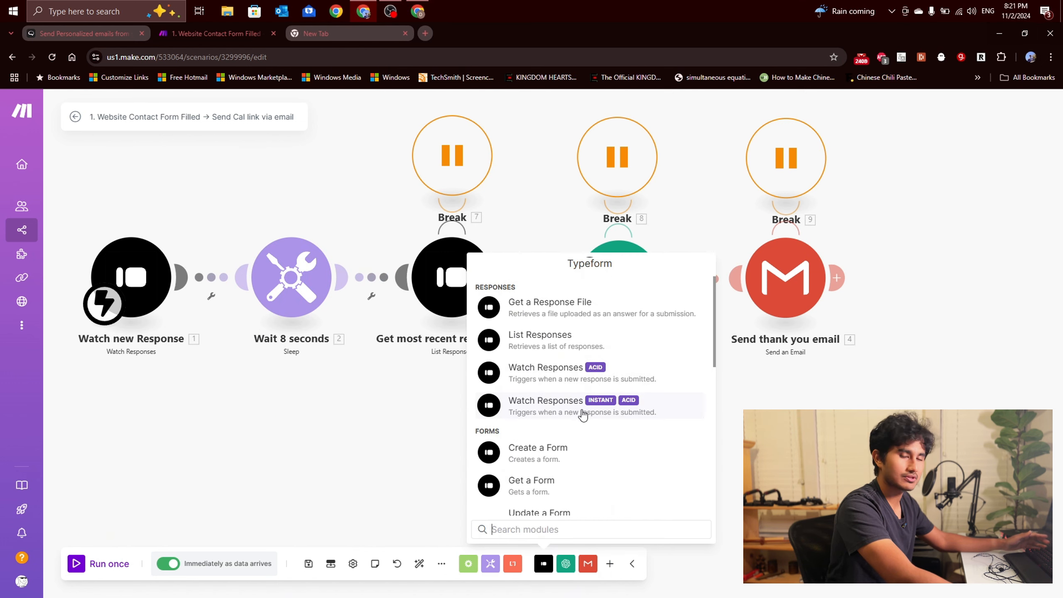
pyautogui.doubleClick(431, 420)
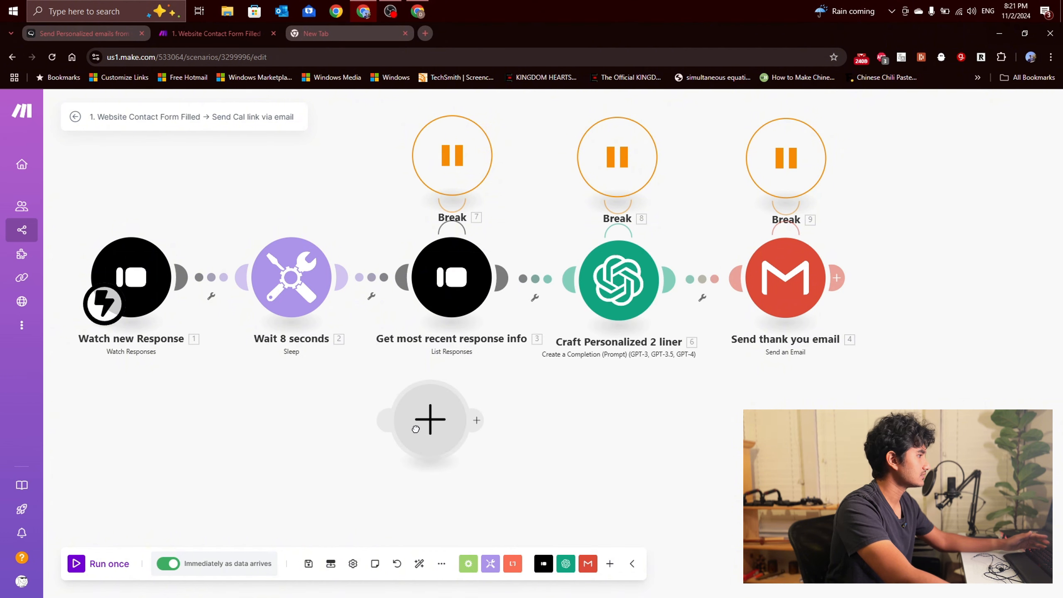
pyautogui.click(298, 441)
pyautogui.rightClick(376, 436)
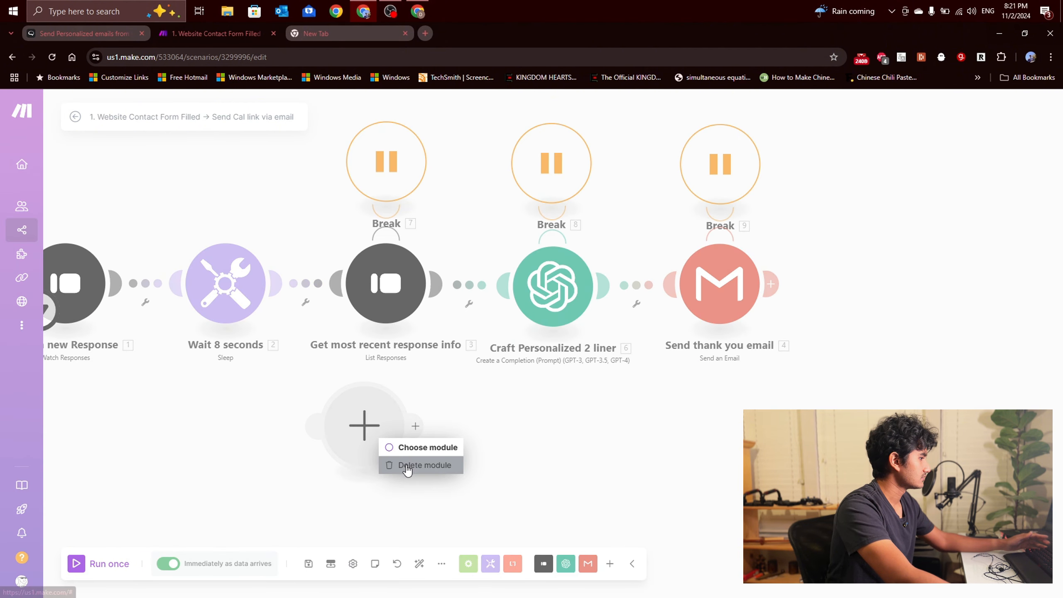
pyautogui.click(409, 466)
# Step: Check the Wait 8 seconds module's delay setting and locate the Sleep action among the Tools modules
pyautogui.click(241, 301)
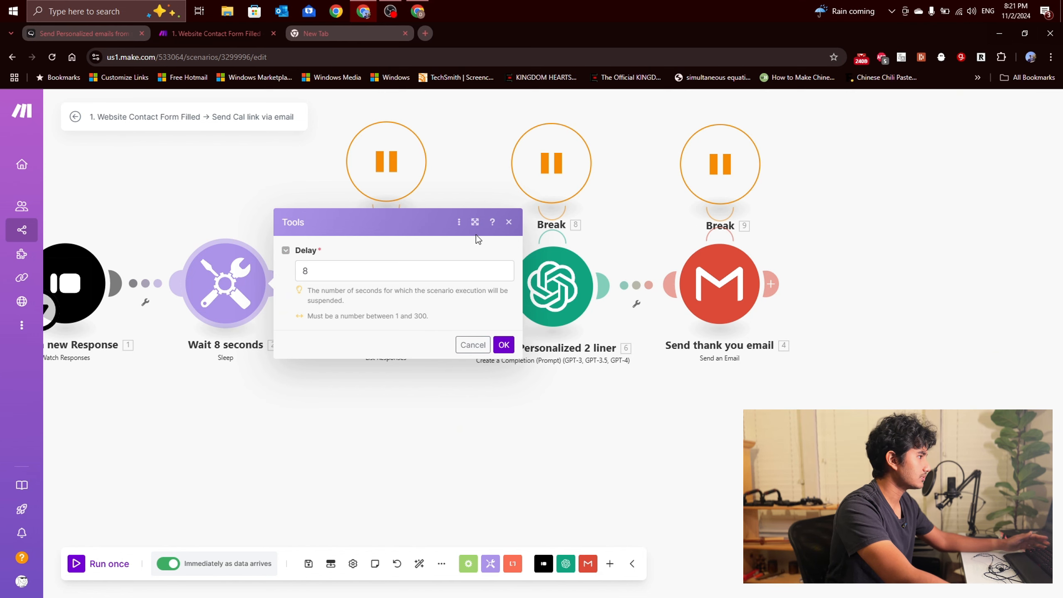
pyautogui.click(308, 273)
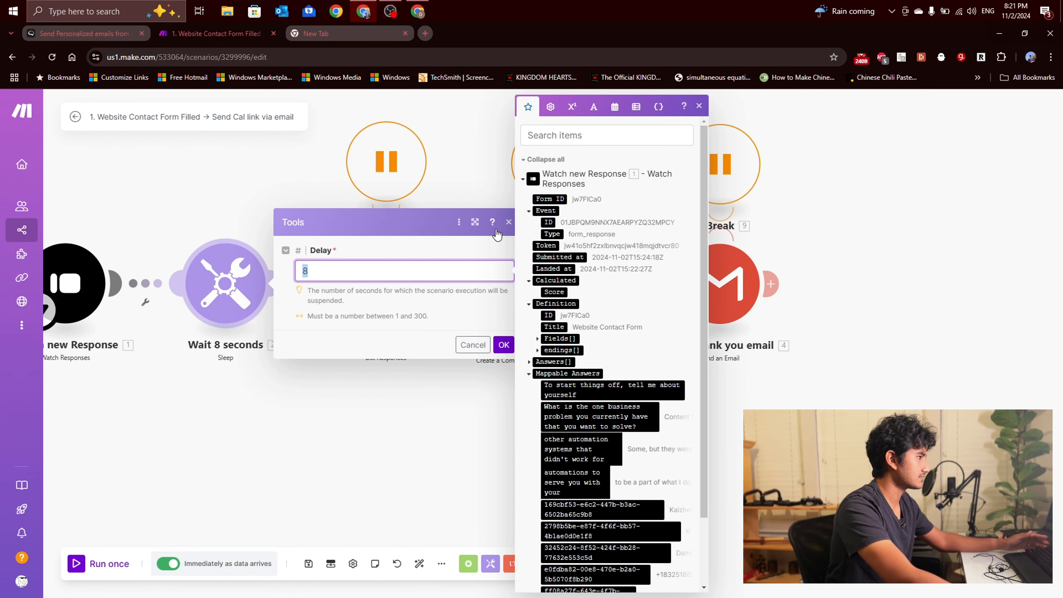
pyautogui.click(465, 345)
pyautogui.click(490, 563)
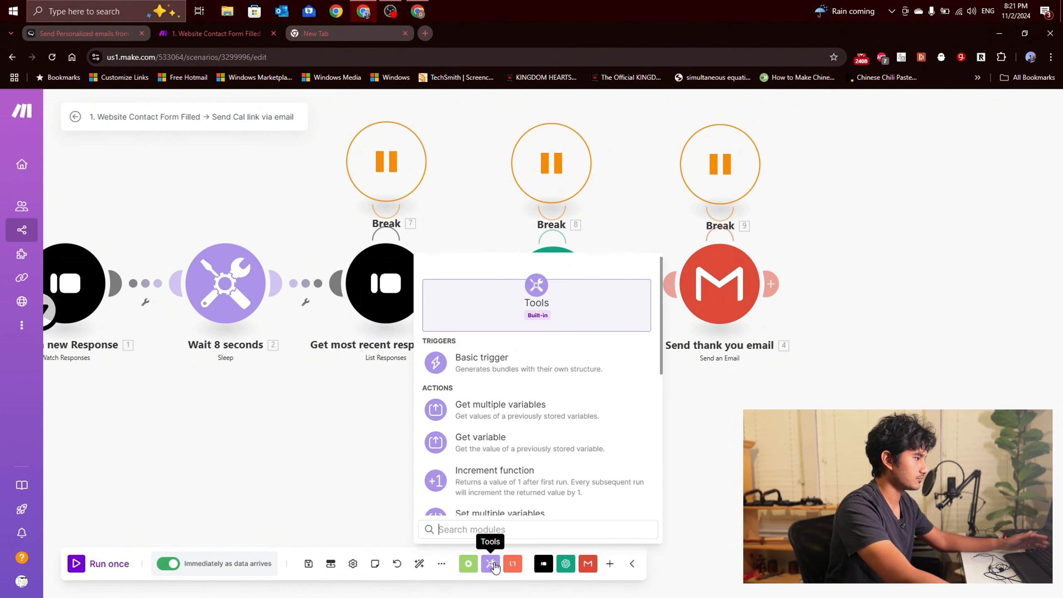
pyautogui.scroll(-2, 497, 401)
pyautogui.scroll(-1, 497, 401)
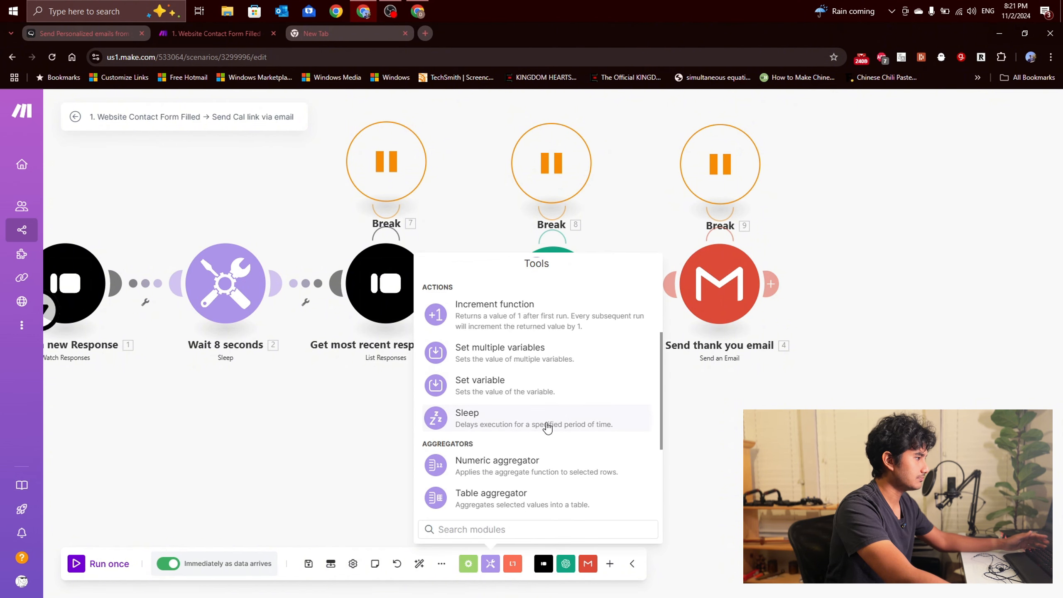
# Step: Look up List Responses among the Typeform modules and review the Get most recent response info settings from Connection to Limit
pyautogui.moveTo(309, 419); pyautogui.dragTo(214, 418)
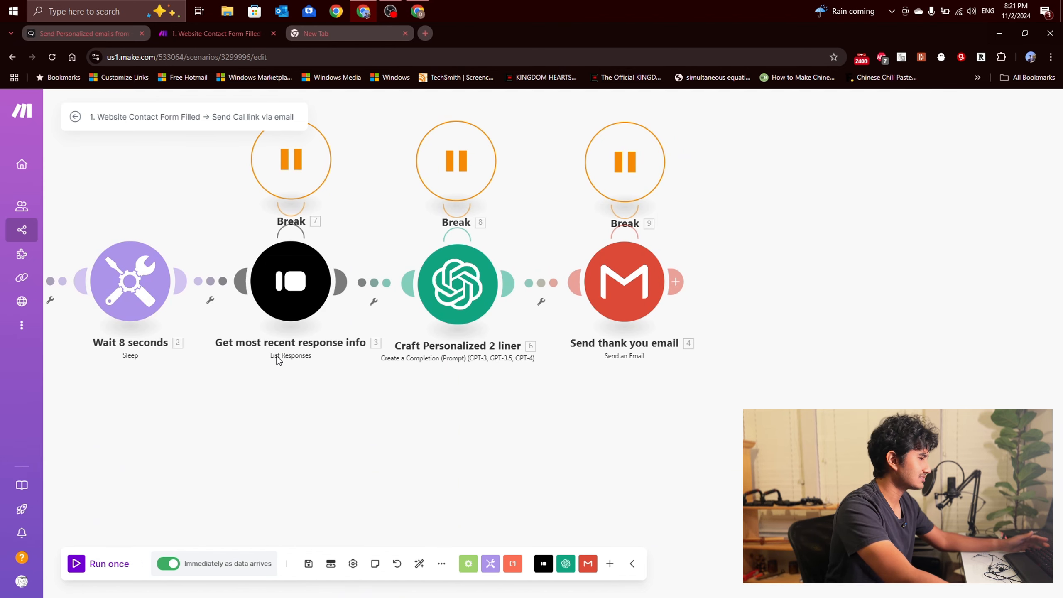
pyautogui.click(544, 564)
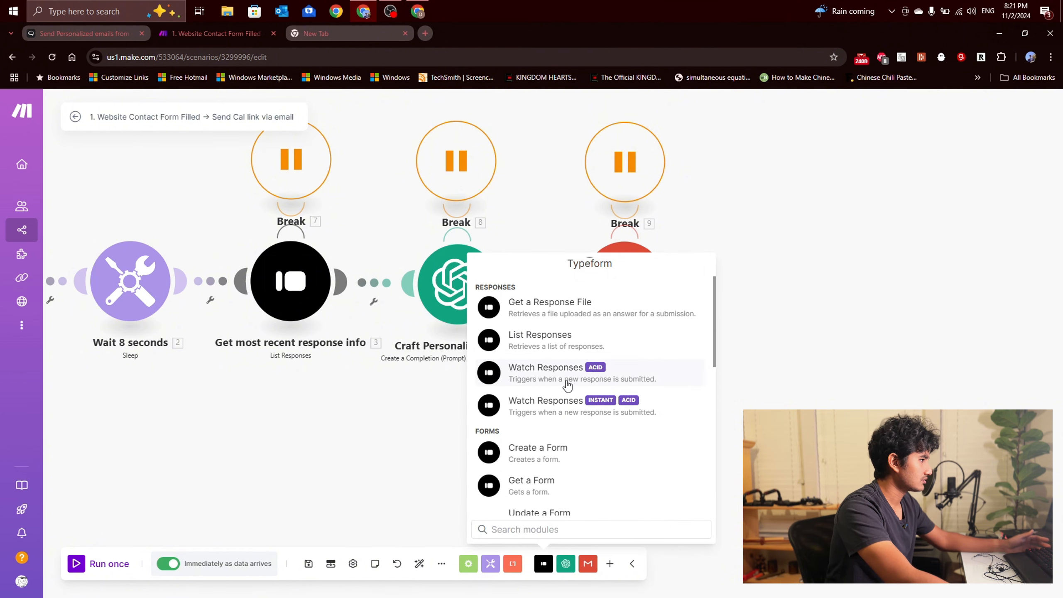
pyautogui.scroll(1, 539, 354)
pyautogui.click(273, 305)
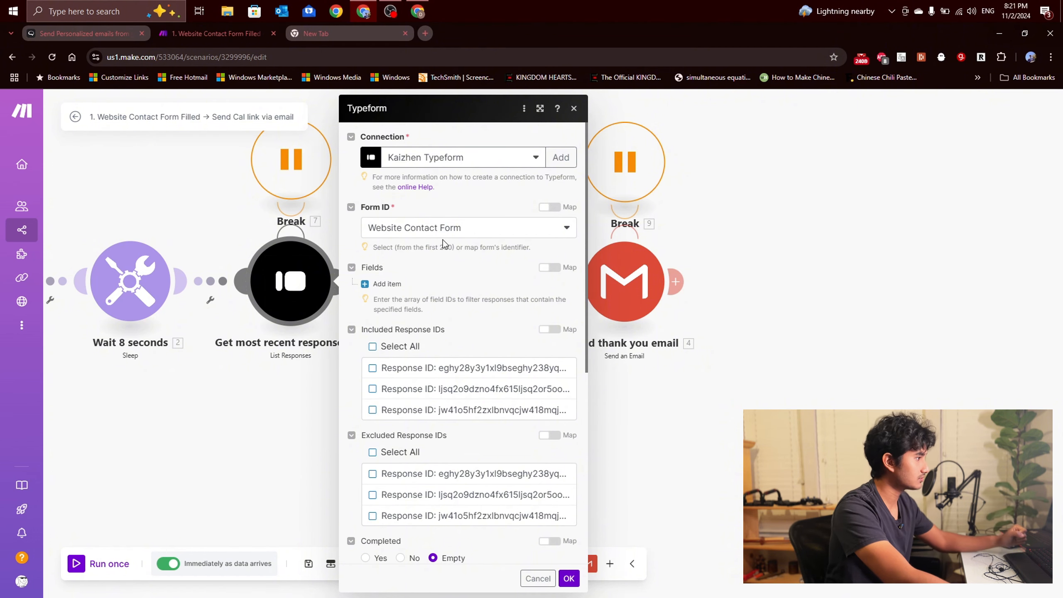
pyautogui.scroll(-5, 443, 234)
pyautogui.scroll(-3, 433, 302)
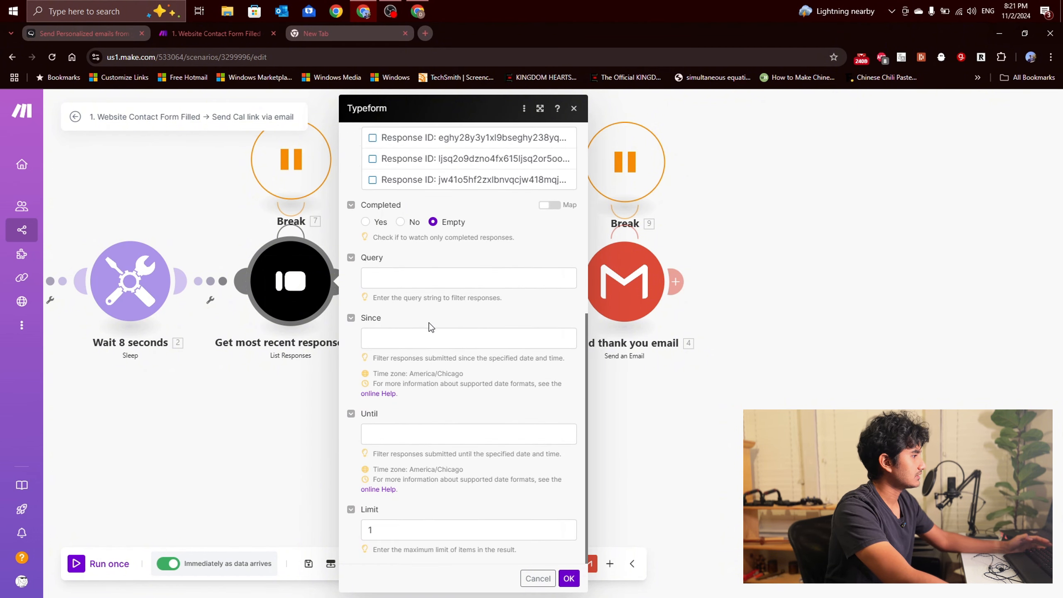
# Step: Check the Limit value in the Get most recent response info module and cancel its settings
pyautogui.click(368, 530)
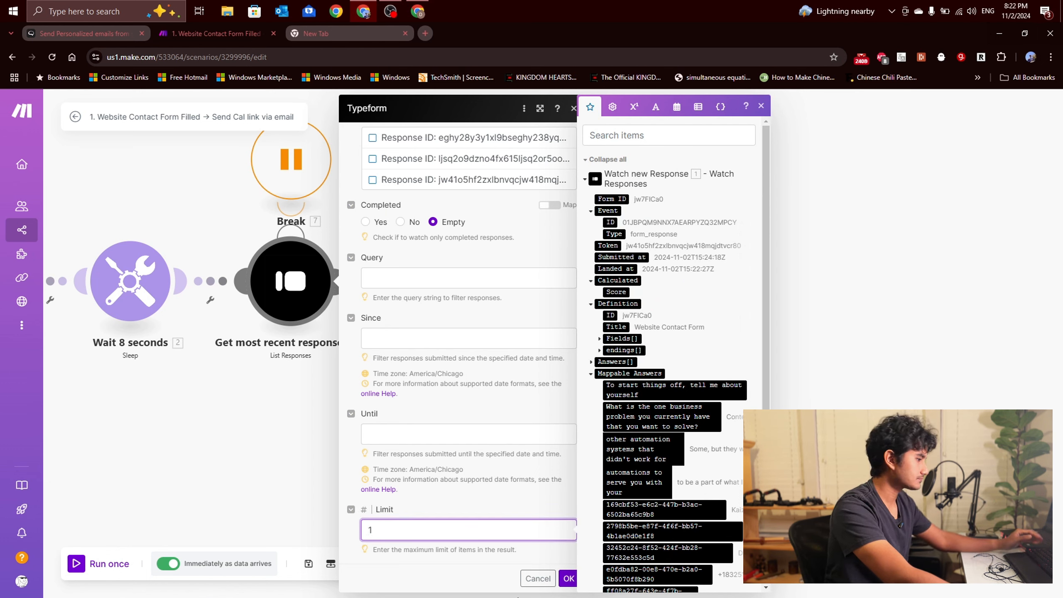
pyautogui.click(537, 579)
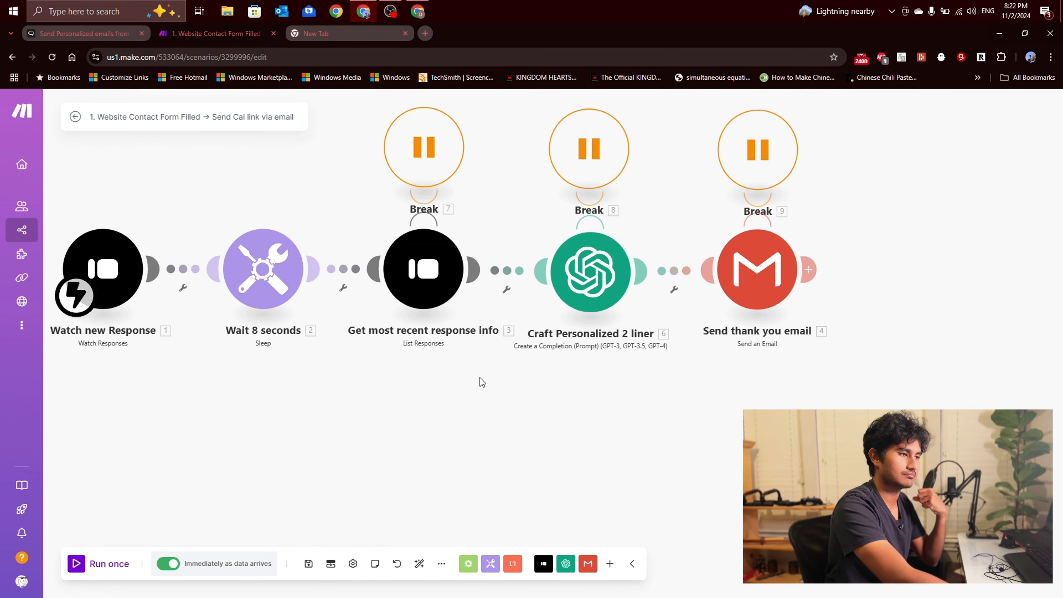
# Step: Review the Craft Personalized 2 liner module's model, system message and user prompt with its mapped form answers, leaving the settings unchanged
pyautogui.moveTo(409, 384); pyautogui.dragTo(286, 398)
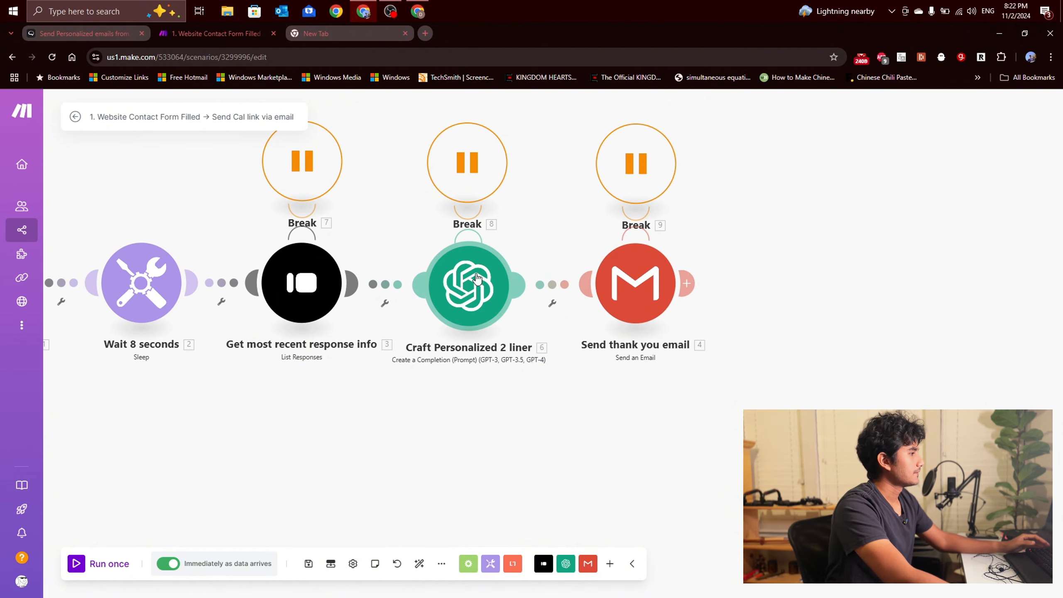
pyautogui.click(495, 285)
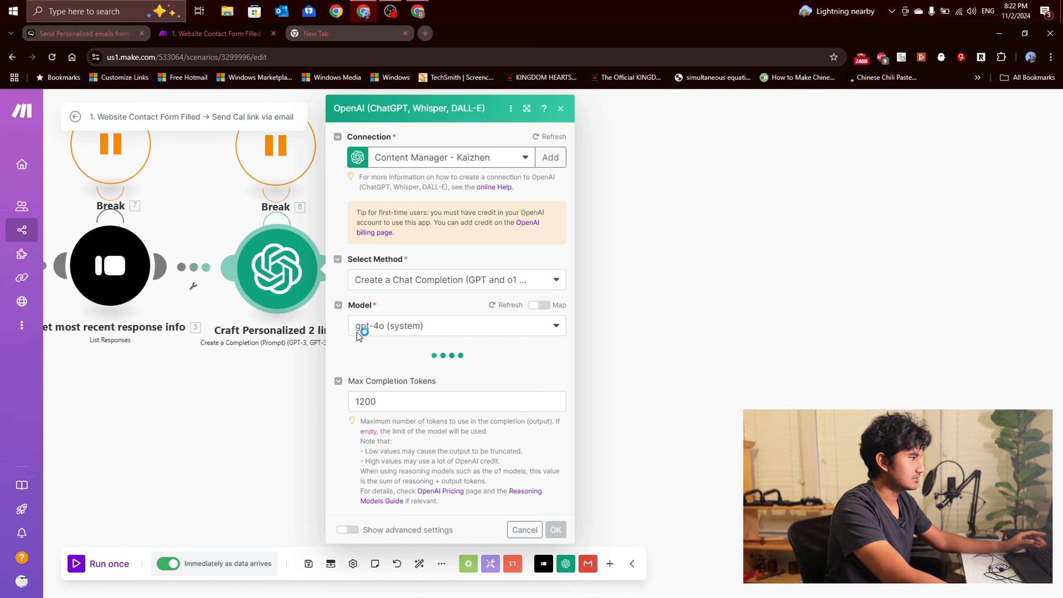
pyautogui.scroll(-4, 432, 371)
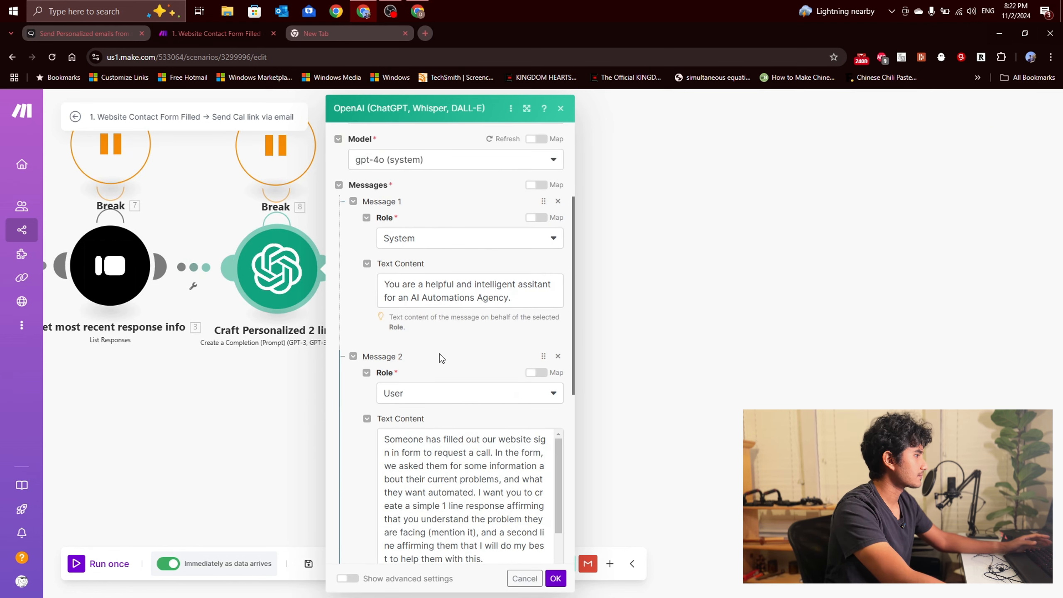
pyautogui.moveTo(408, 288); pyautogui.dragTo(518, 295)
pyautogui.click(517, 295)
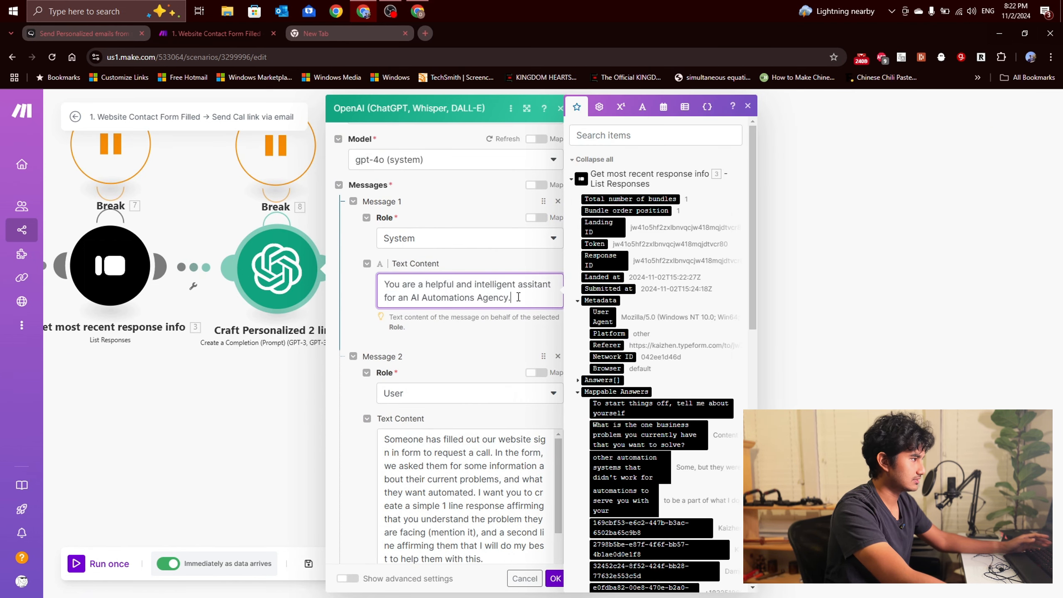
pyautogui.scroll(-10, 490, 341)
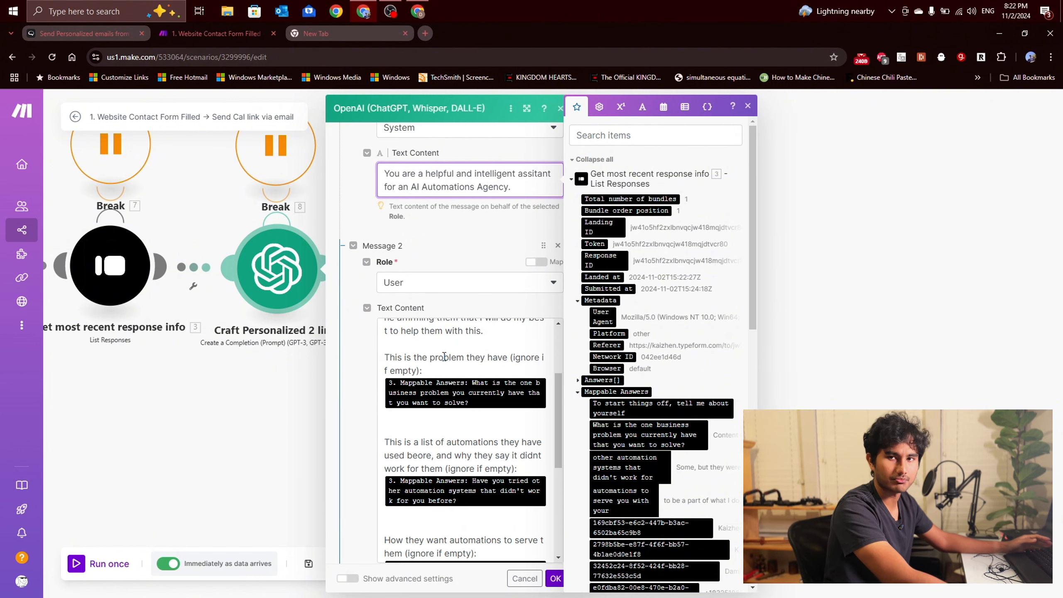
pyautogui.press('Escape')
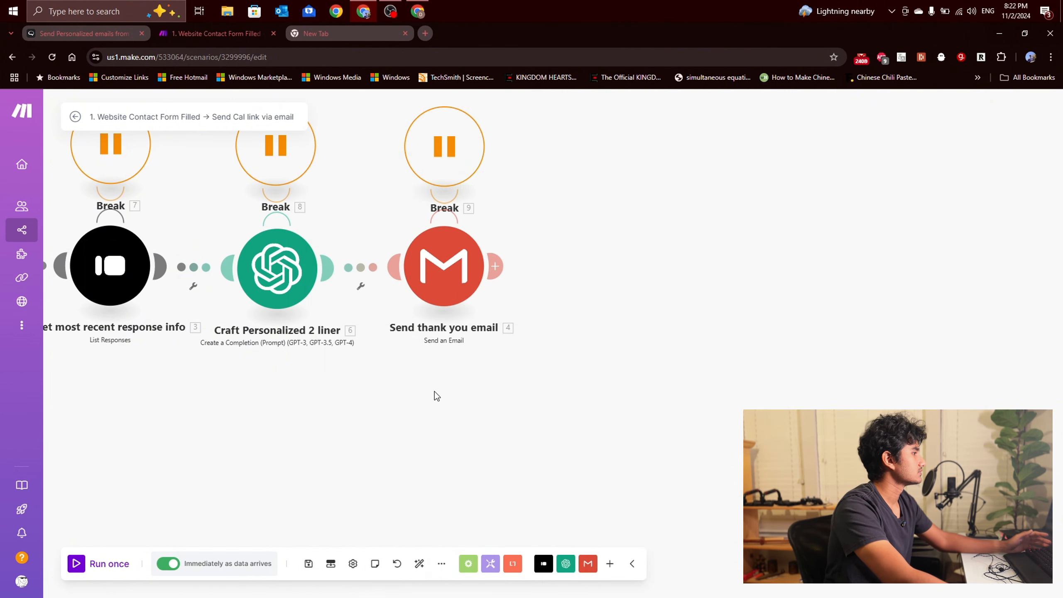
# Step: Review the Send thank you email module's recipient, subject and full content, closing it unchanged to look over the whole scenario
pyautogui.click(446, 268)
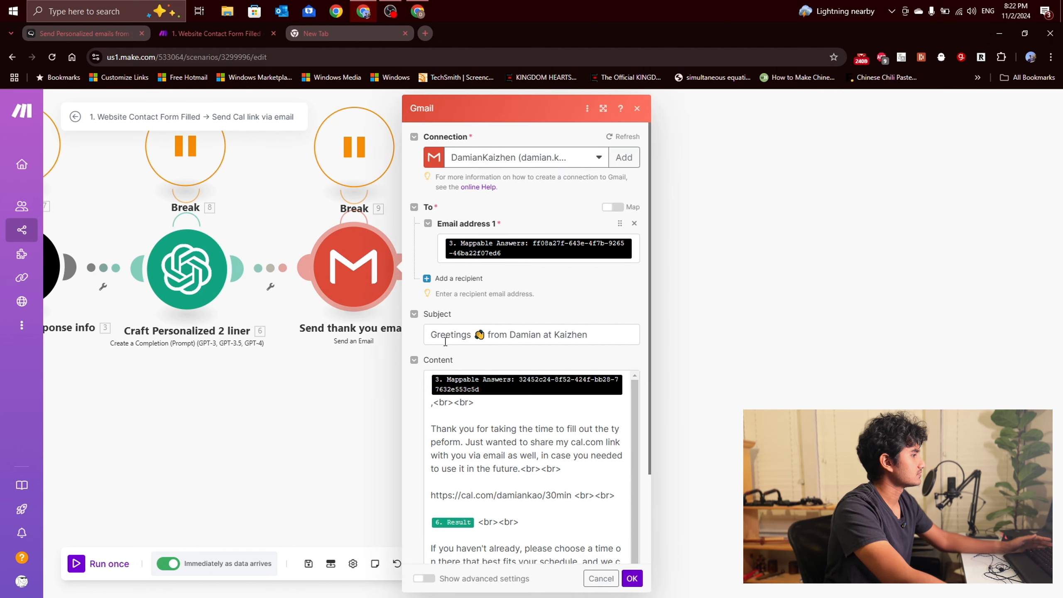
pyautogui.moveTo(432, 335); pyautogui.dragTo(591, 350)
pyautogui.click(590, 350)
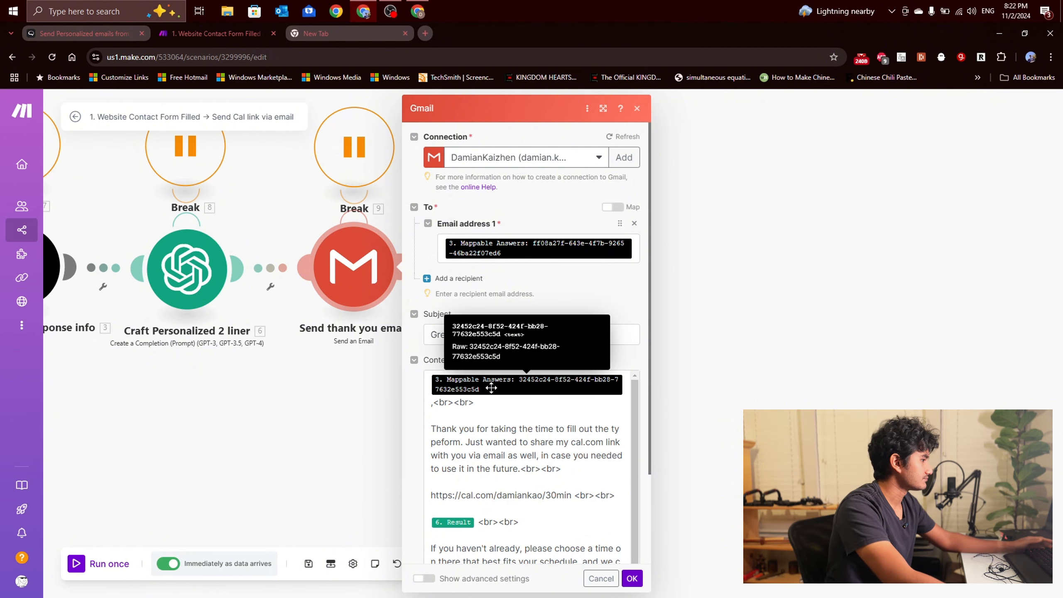
pyautogui.scroll(-3, 463, 391)
pyautogui.scroll(-2, 464, 390)
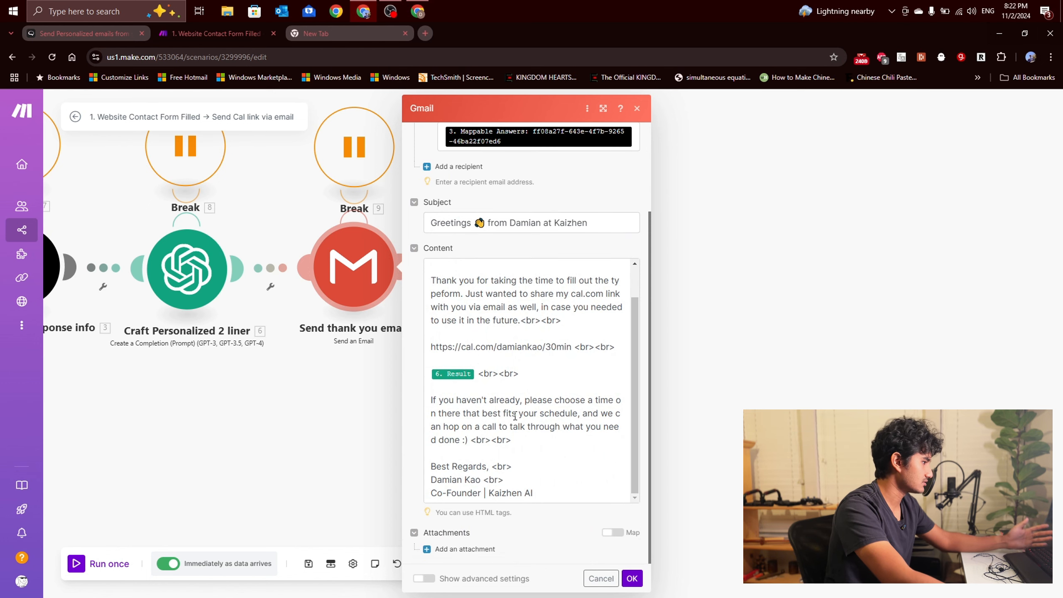
pyautogui.click(637, 109)
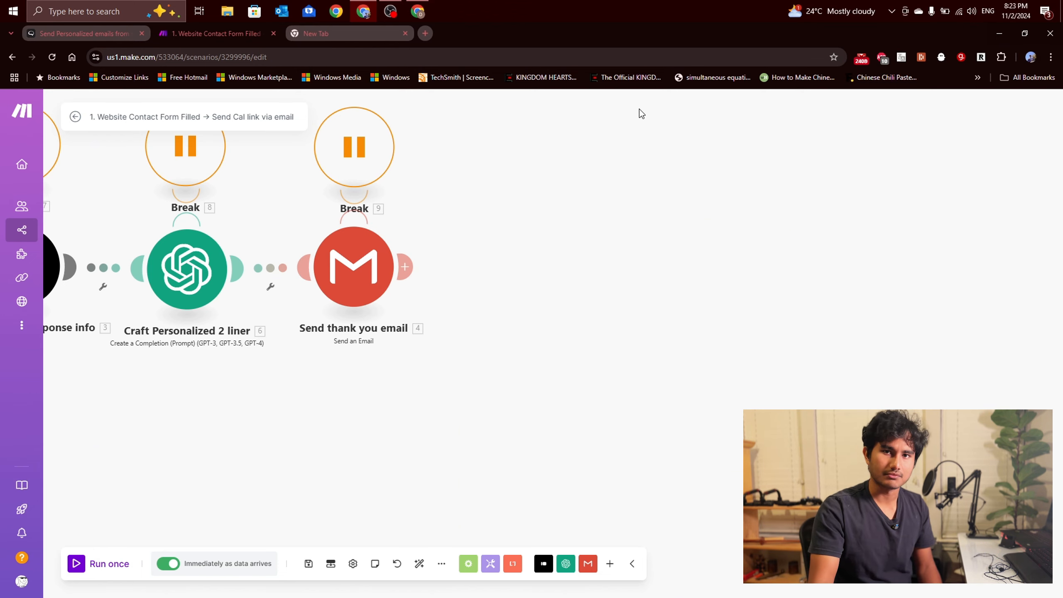
pyautogui.scroll(-3, 529, 250)
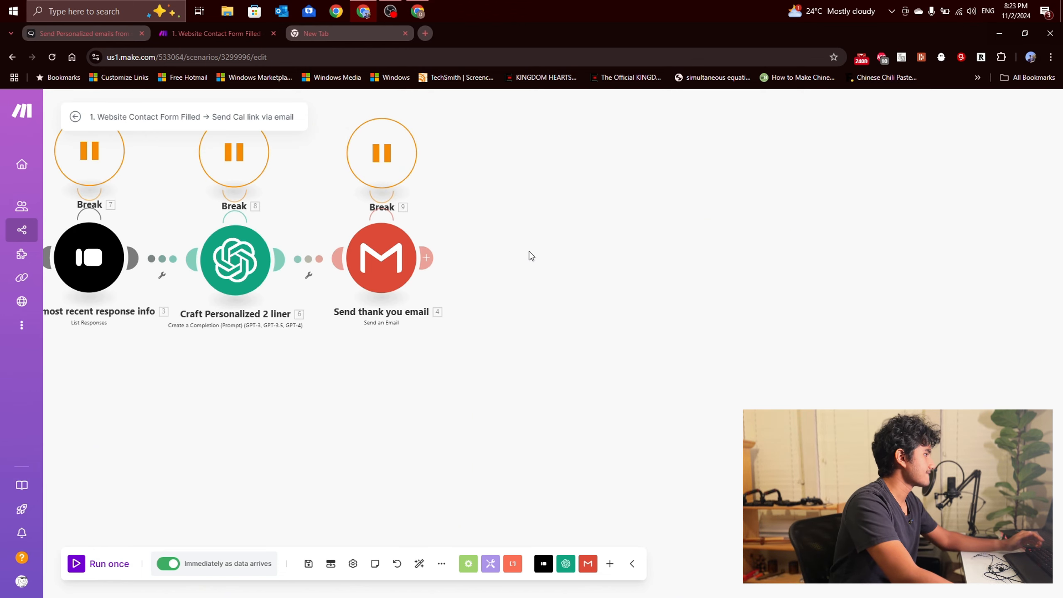
pyautogui.moveTo(529, 250); pyautogui.dragTo(823, 245)
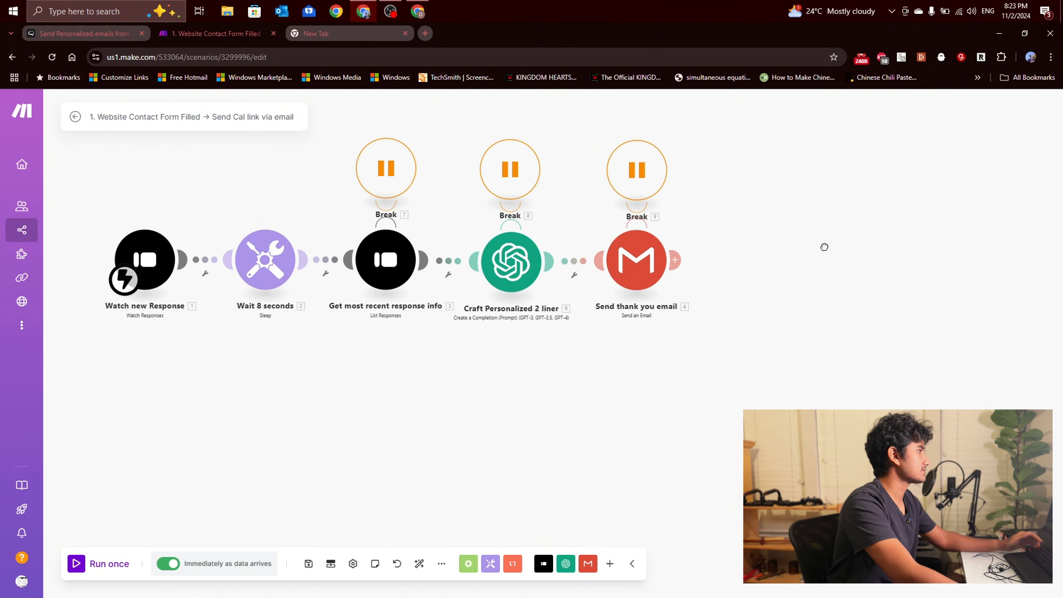